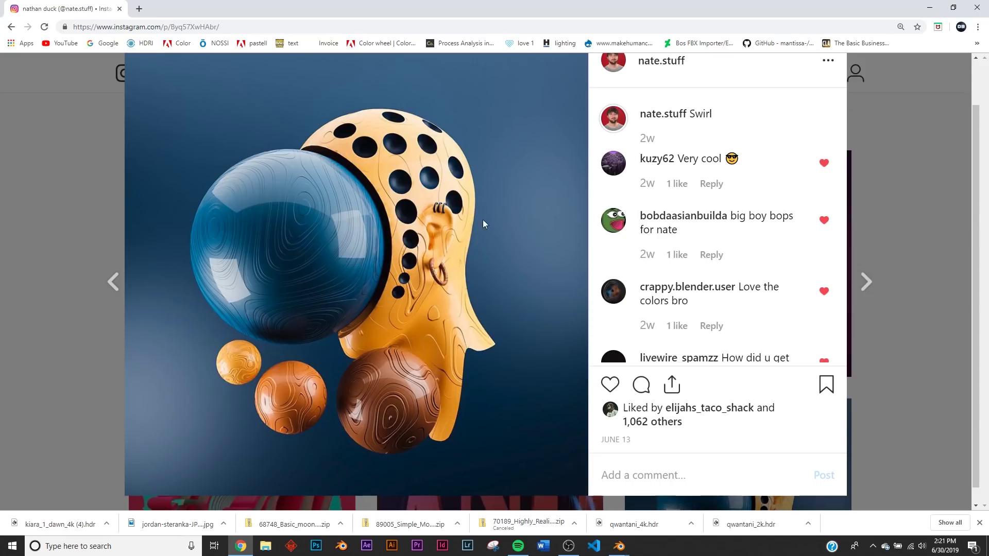
# Switch to Blender and view the abstract head model through the scene camera
pyautogui.click(930, 7)
pyautogui.moveTo(438, 288); pyautogui.dragTo(332, 273, button='middle')
pyautogui.moveTo(325, 217); pyautogui.dragTo(410, 275, button='middle')
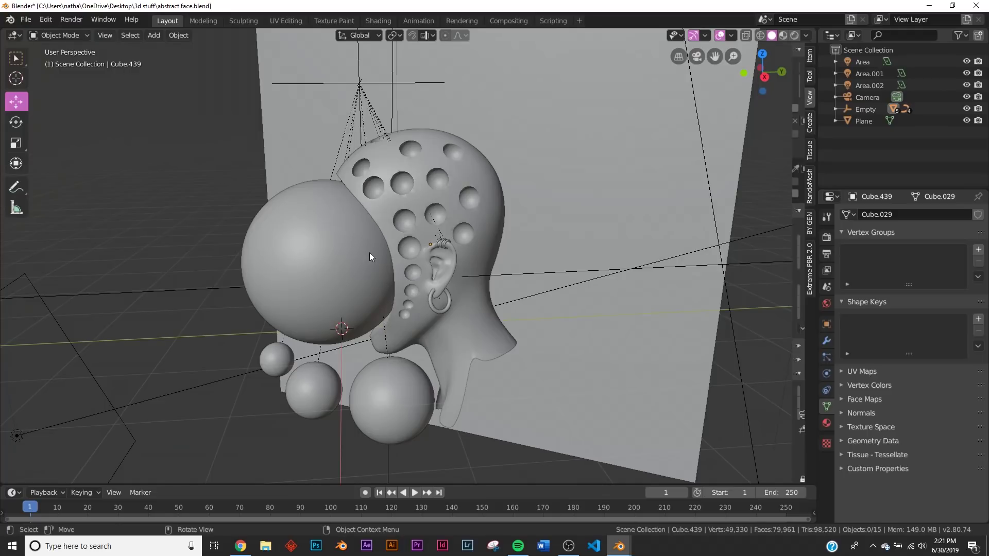
pyautogui.press('KP_0')
# Switch to Adobe Color in the browser and search its explore page for "advertisement" color themes
pyautogui.hotkey('alt', 'Tab')
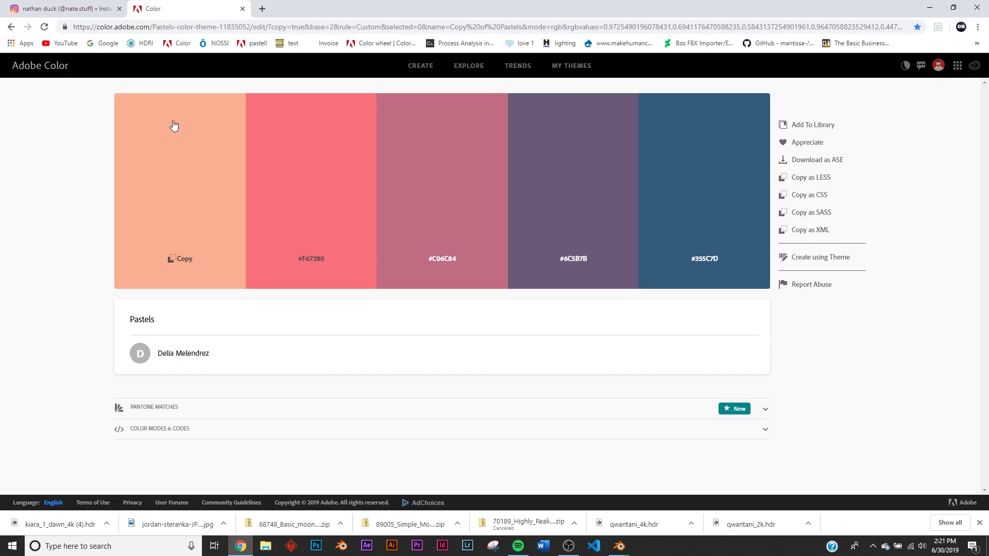
pyautogui.click(467, 66)
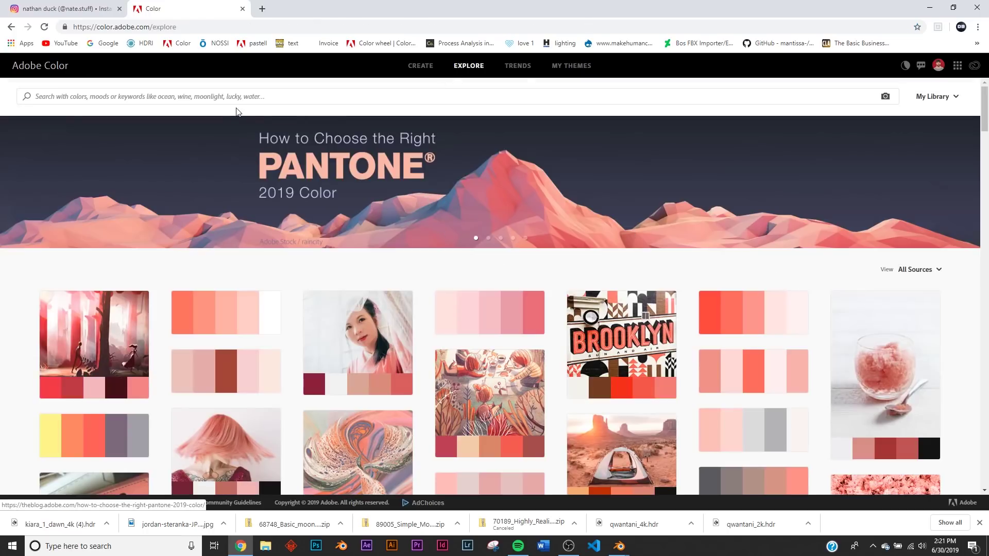
pyautogui.click(235, 98)
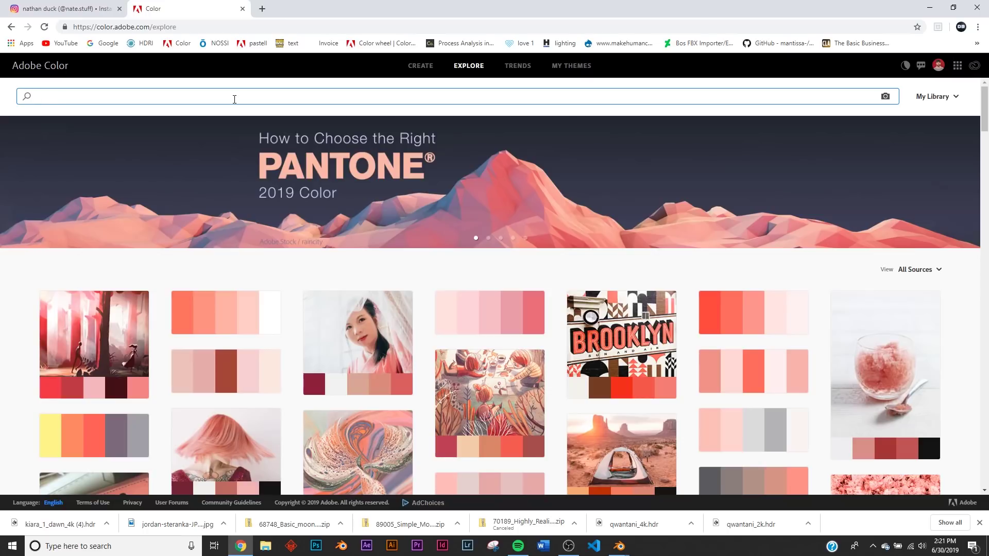
pyautogui.write('advertisement')
pyautogui.press('Return')
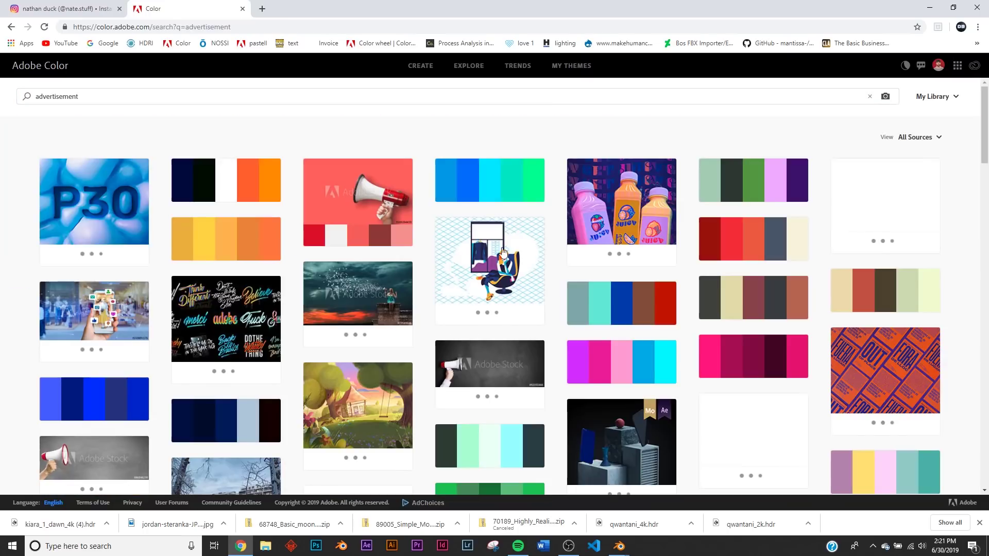
# Browse the advertisement themes, open the white, orange, brown, cream and green palette, and copy its orange #EE5B28
pyautogui.scroll(-3, 658, 177)
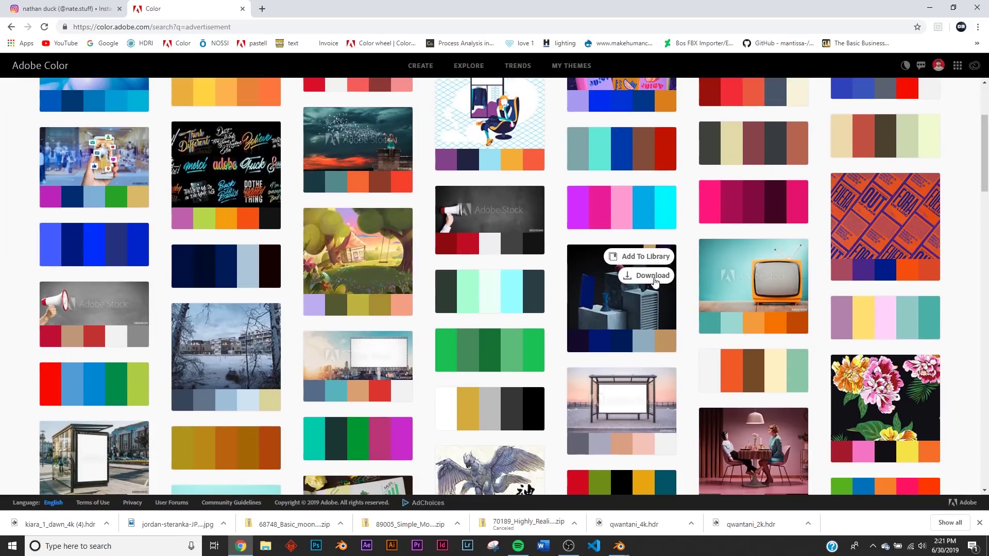
pyautogui.scroll(-4, 564, 255)
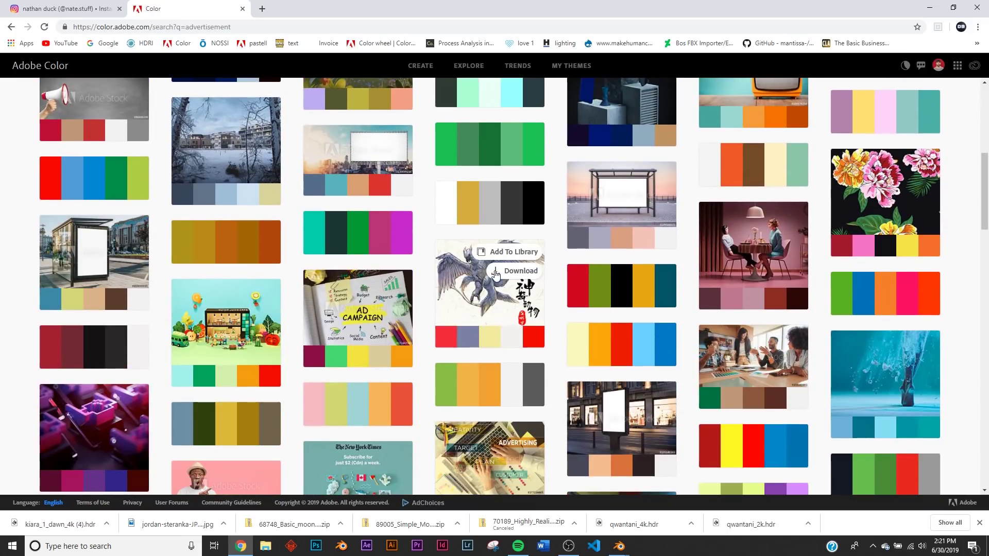
pyautogui.scroll(2, 644, 273)
pyautogui.click(752, 268)
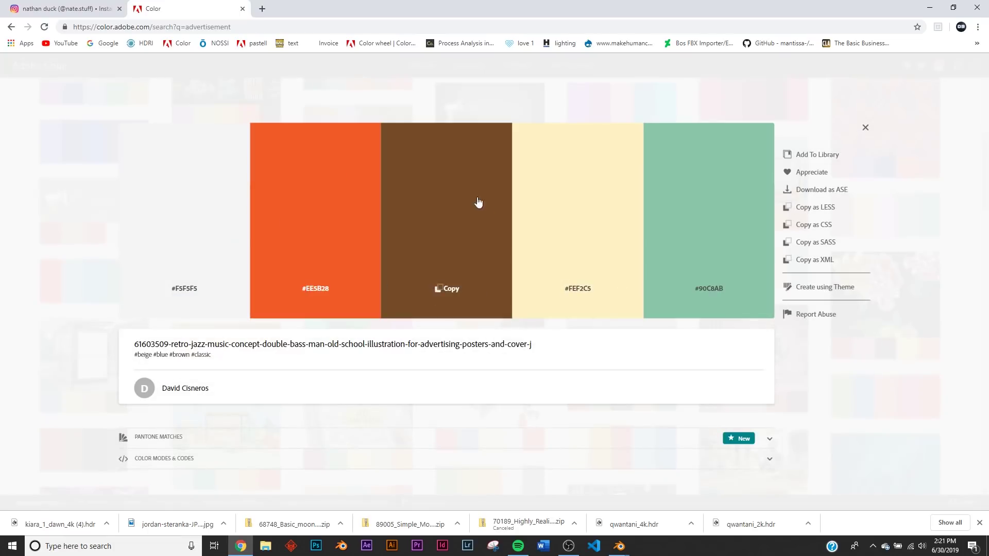
pyautogui.click(310, 211)
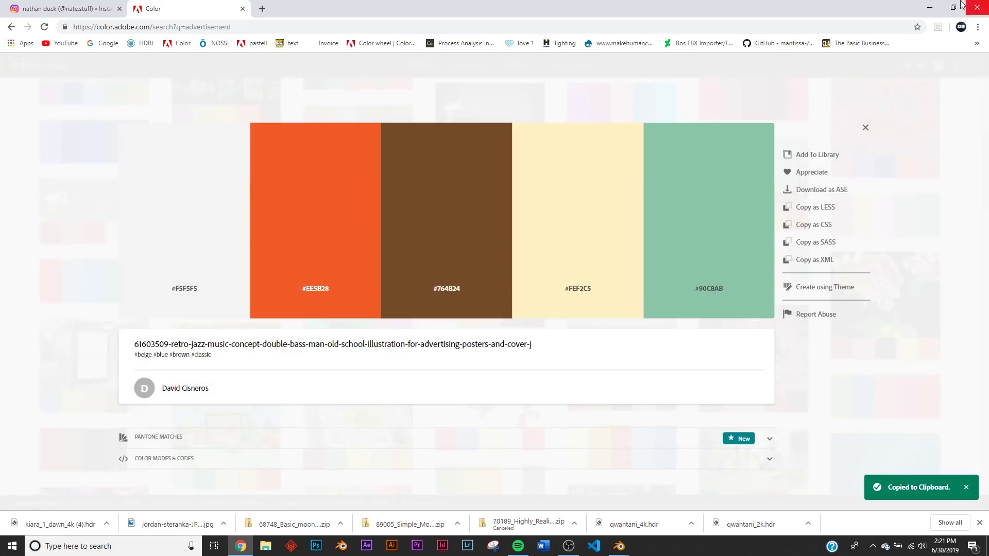
# Return to Blender, show the scene in Look Dev shading, and display the material settings of the large blue sphere
pyautogui.click(929, 8)
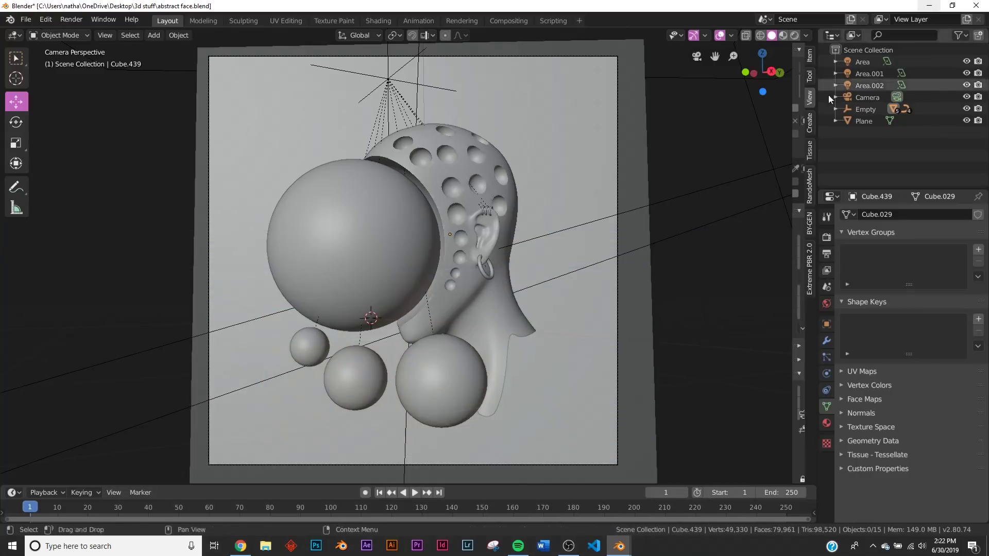
pyautogui.press('z')
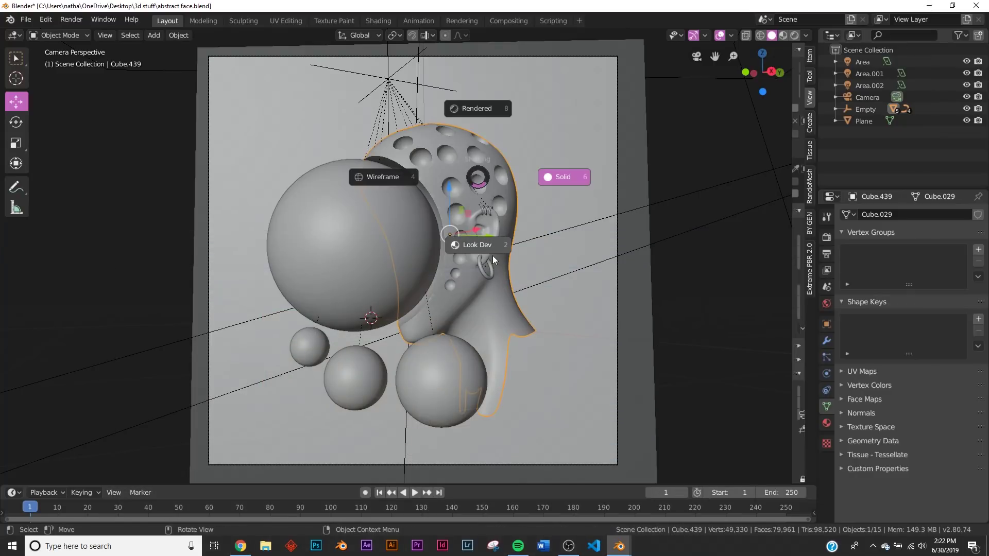
pyautogui.click(492, 256)
pyautogui.click(354, 296)
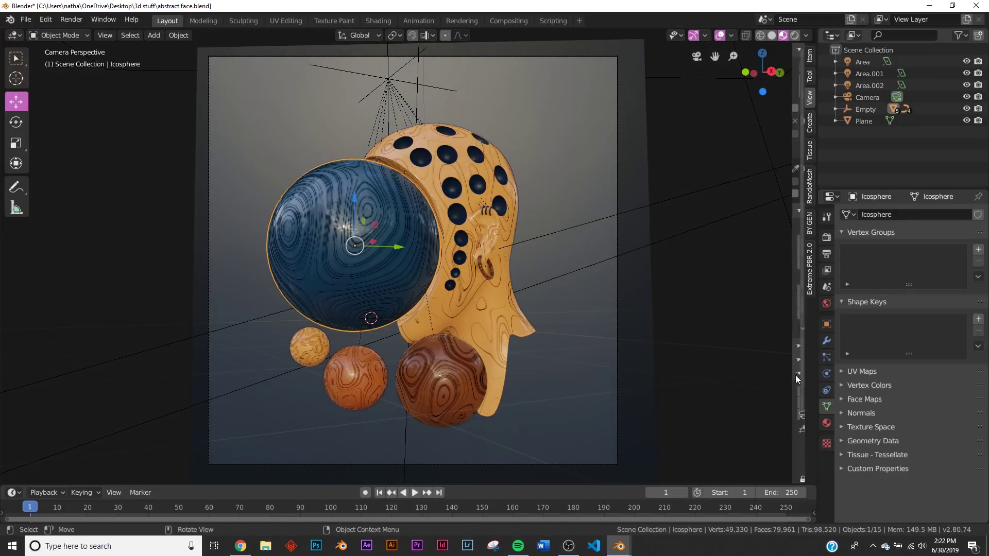
pyautogui.click(826, 423)
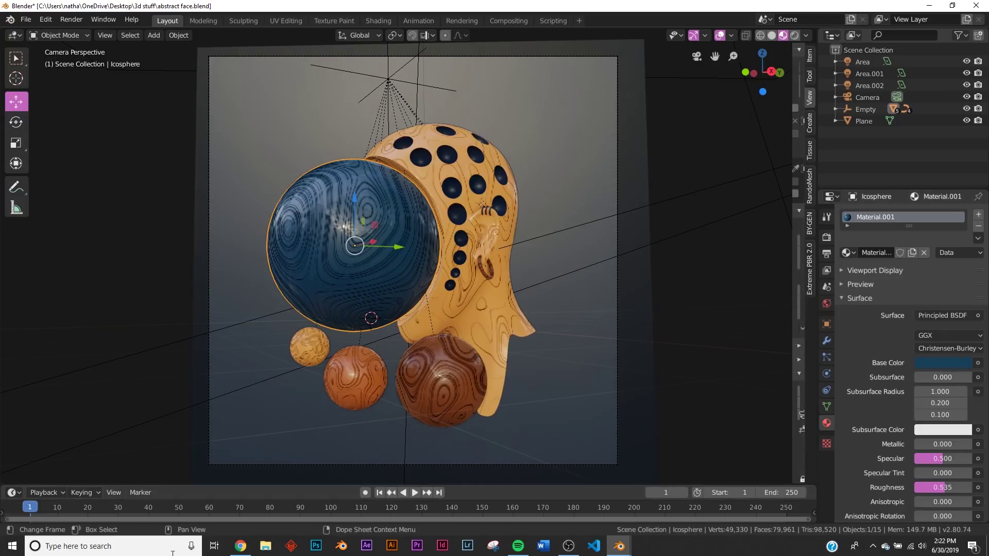
# Try the palette's orange #EE5B28 as the large sphere's base color, and undo the color change
pyautogui.click(241, 546)
pyautogui.click(322, 290)
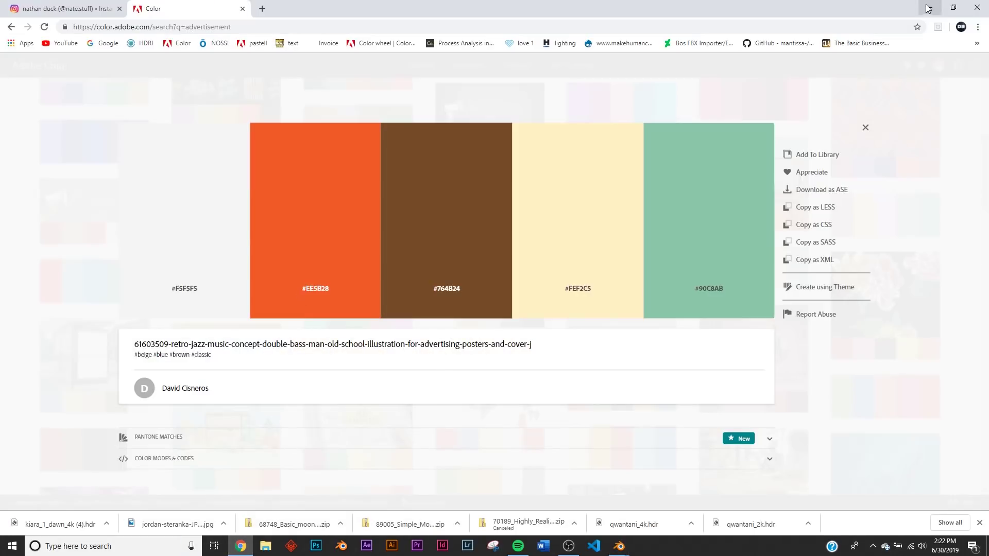
pyautogui.click(929, 7)
pyautogui.click(949, 361)
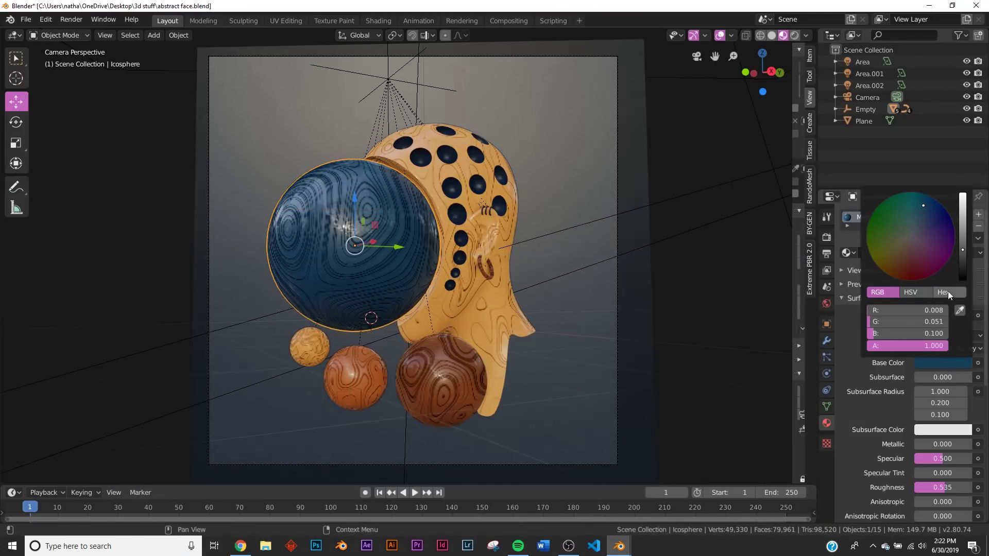
pyautogui.click(947, 292)
pyautogui.click(931, 309)
pyautogui.hotkey('ctrl', 'v')
pyautogui.press('Return')
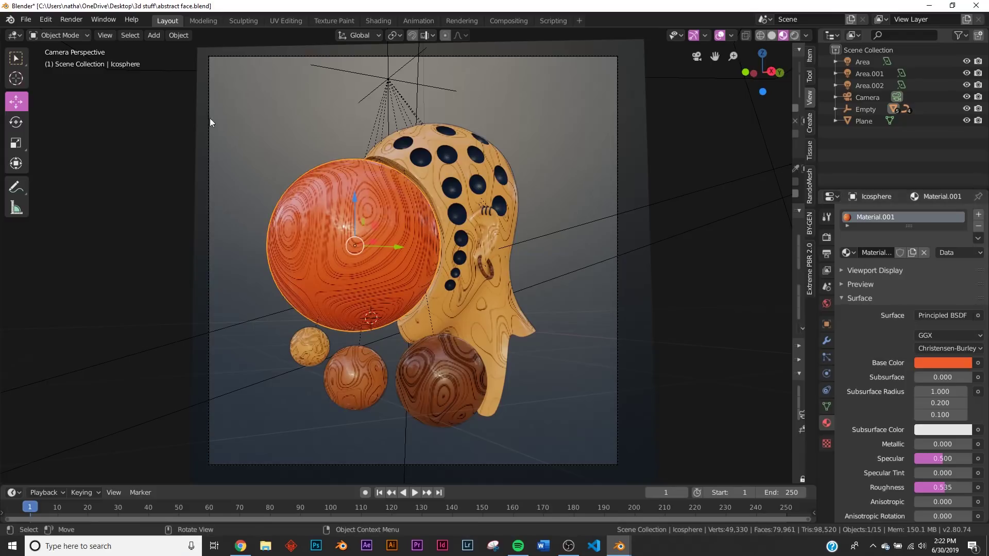
pyautogui.hotkey('ctrl', 'z')
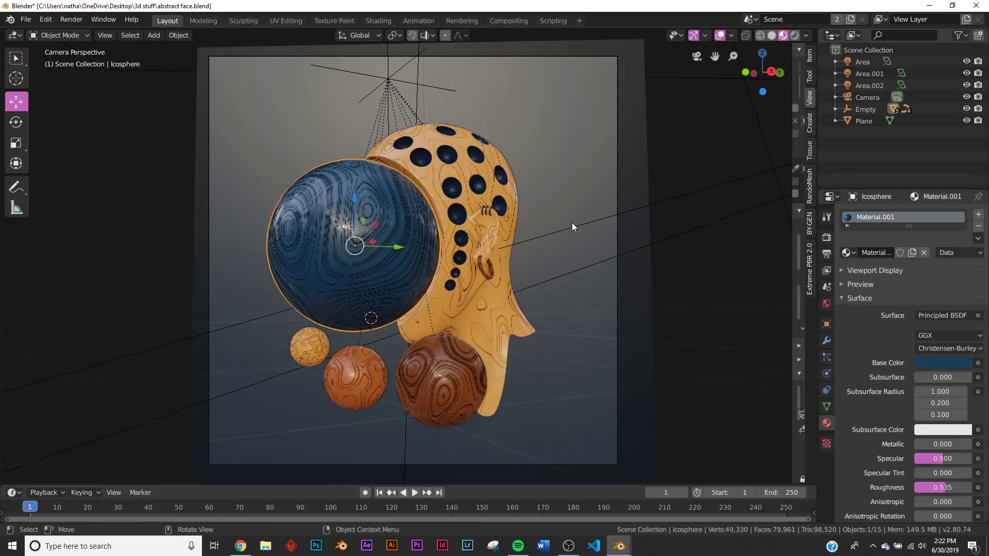
# Examine the textured head and spheres from the camera view, up close, and from other angles
pyautogui.moveTo(572, 223); pyautogui.dragTo(549, 220, button='middle')
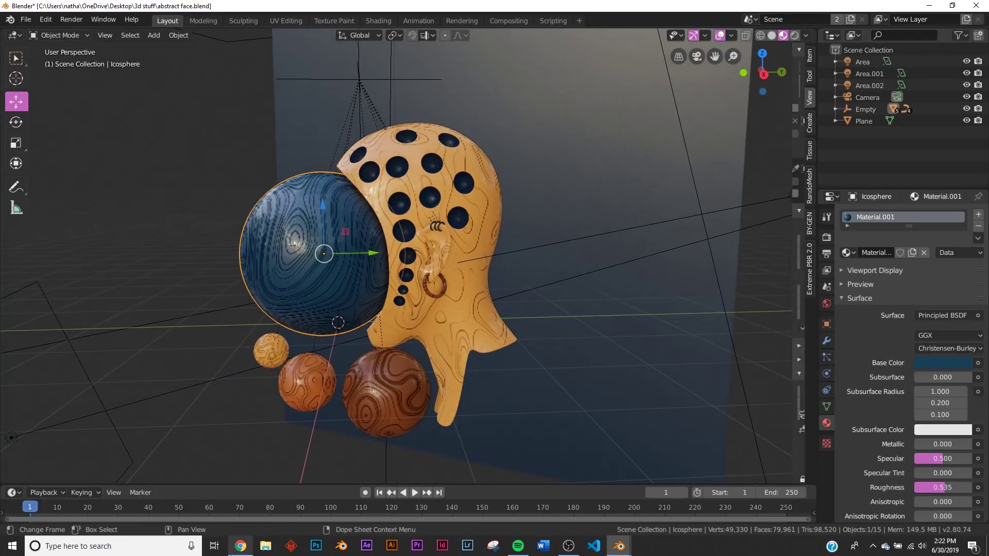
pyautogui.press('KP_0')
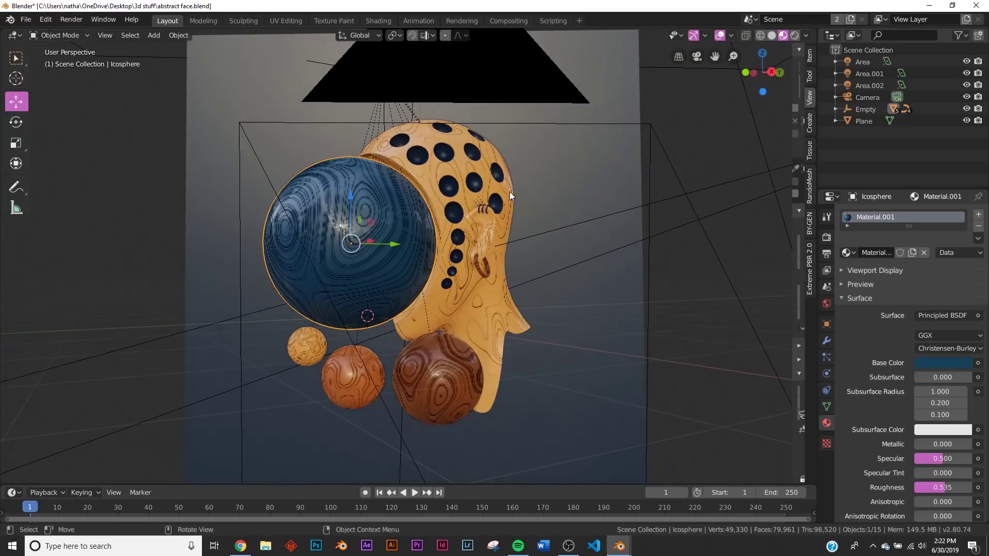
pyautogui.scroll(5, 541, 252)
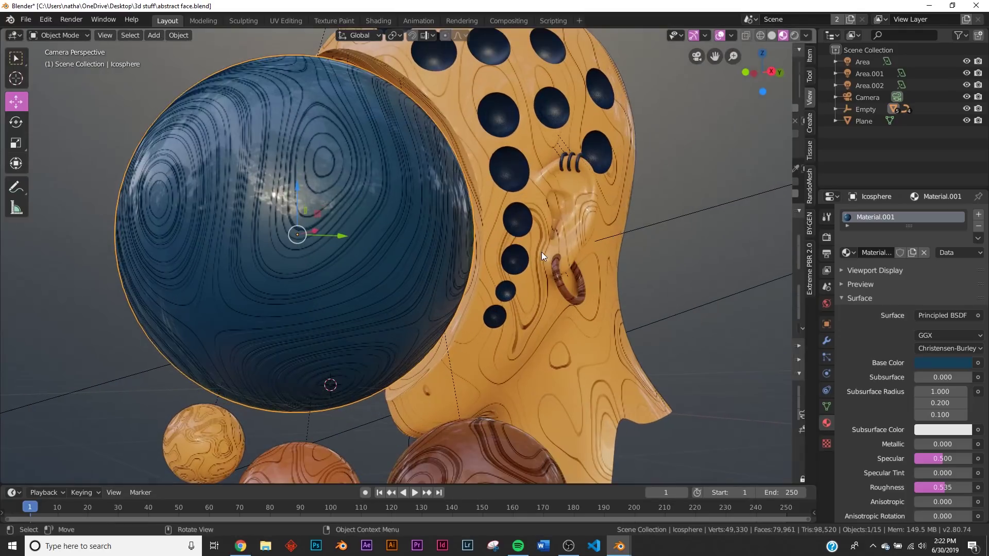
pyautogui.scroll(-3, 542, 252)
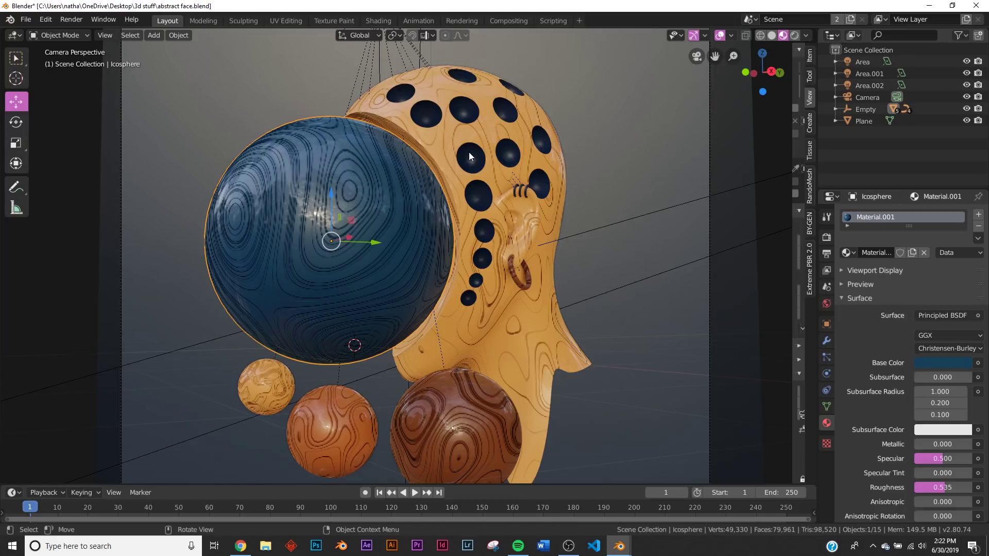
pyautogui.moveTo(469, 153); pyautogui.dragTo(475, 255, button='middle')
pyautogui.scroll(4, 487, 184)
pyautogui.scroll(-3, 487, 183)
pyautogui.scroll(-1, 487, 183)
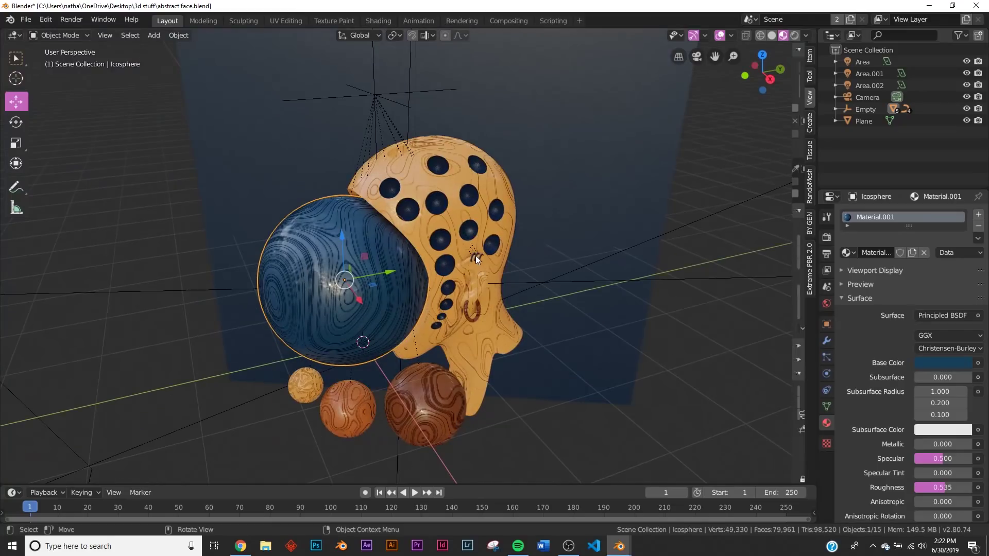
# Duplicate the large blue sphere, place the copy over the top of the head, and scale it down
pyautogui.hotkey('shift', 'd')
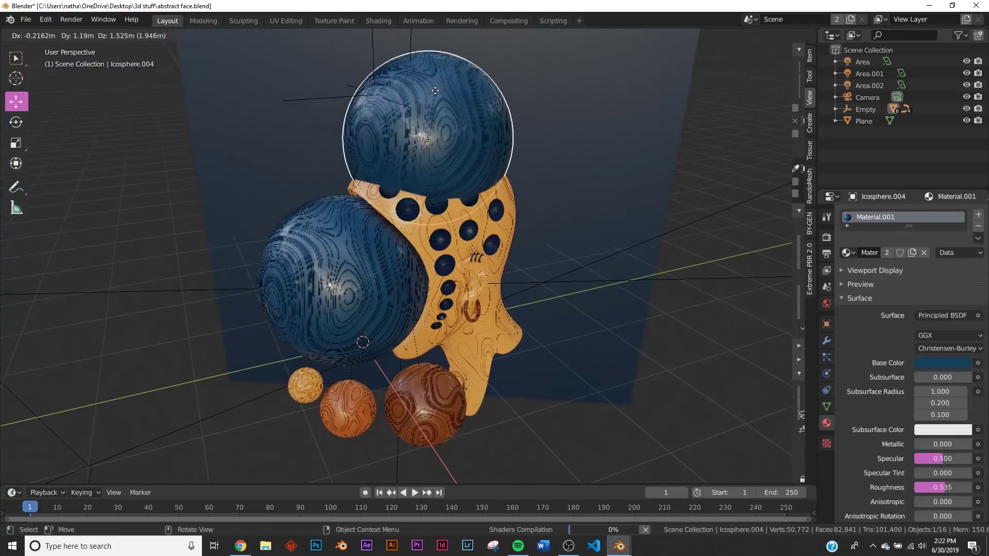
pyautogui.click(441, 87)
pyautogui.press('s')
pyautogui.click(507, 122)
# Add a Boolean modifier to the head with operation Difference and the duplicated sphere Icosphere.004 as its object
pyautogui.moveTo(507, 122); pyautogui.dragTo(389, 156, button='middle')
pyautogui.scroll(3, 389, 156)
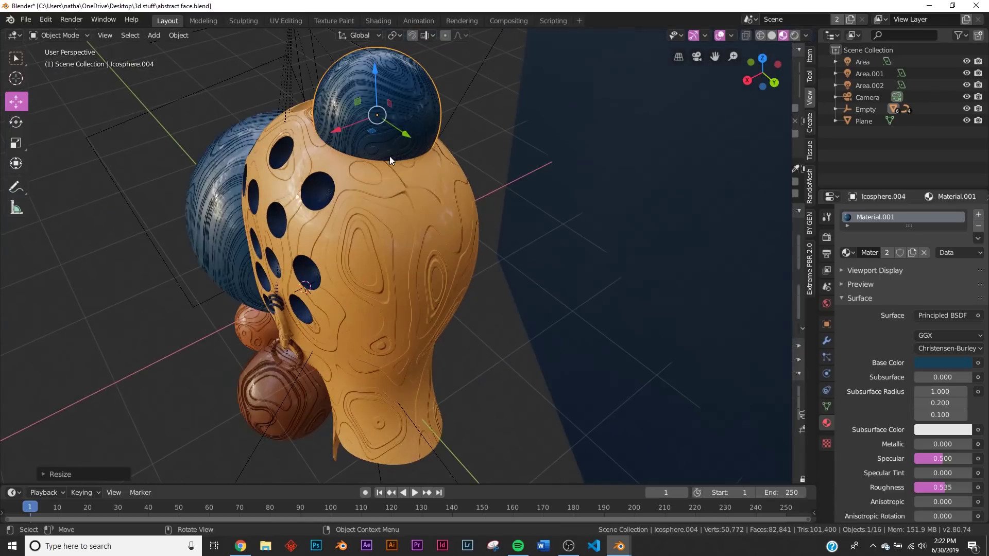
pyautogui.click(407, 227)
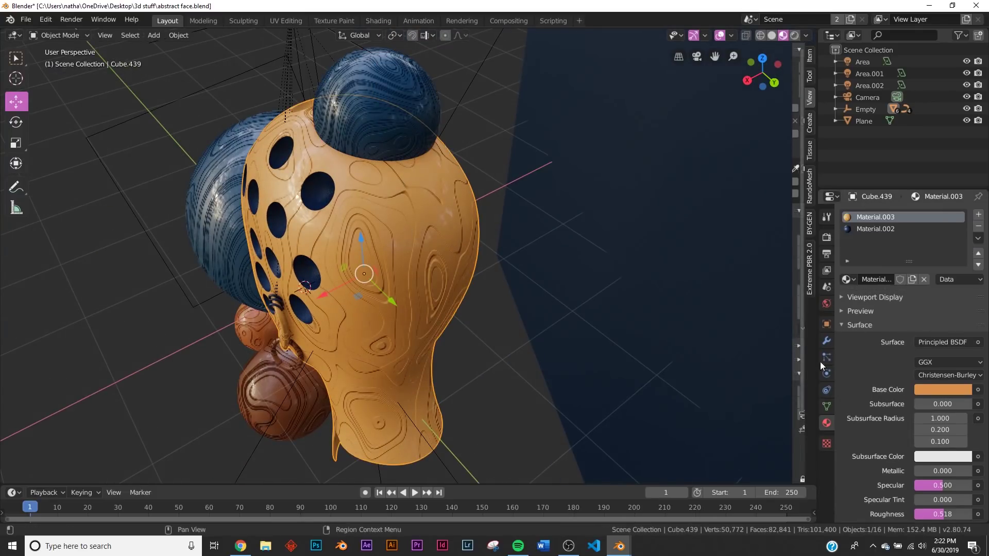
pyautogui.click(826, 340)
pyautogui.click(885, 213)
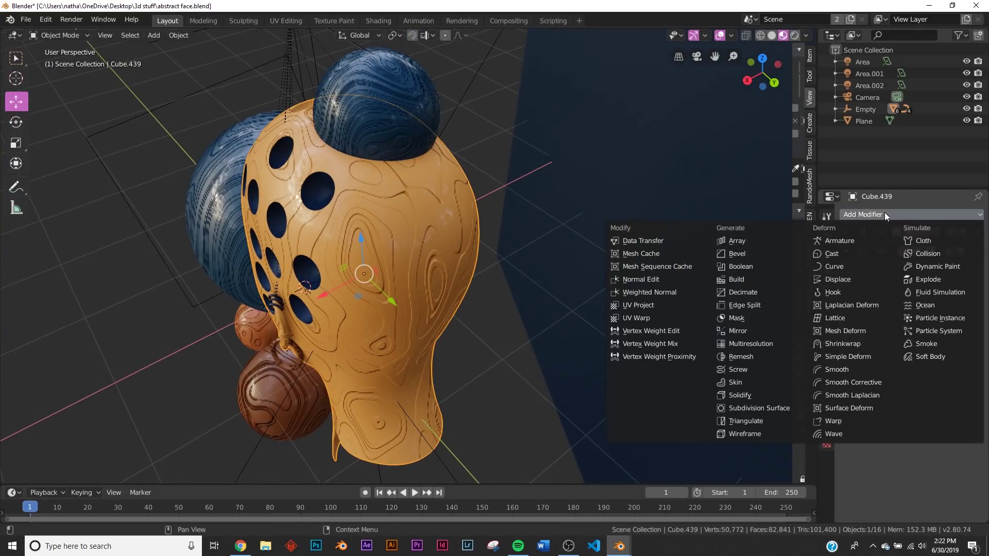
pyautogui.click(748, 267)
pyautogui.click(391, 71)
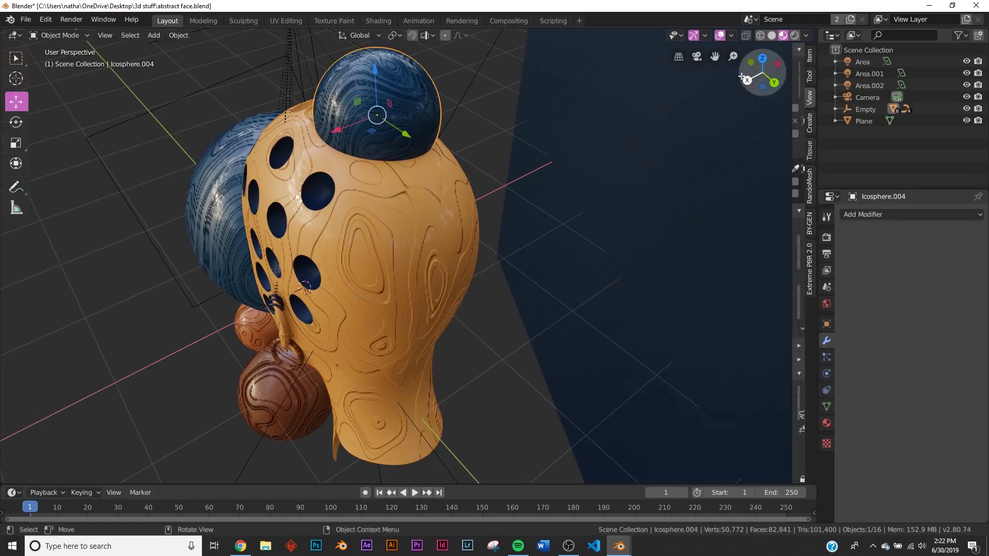
pyautogui.press('KP_Decimal')
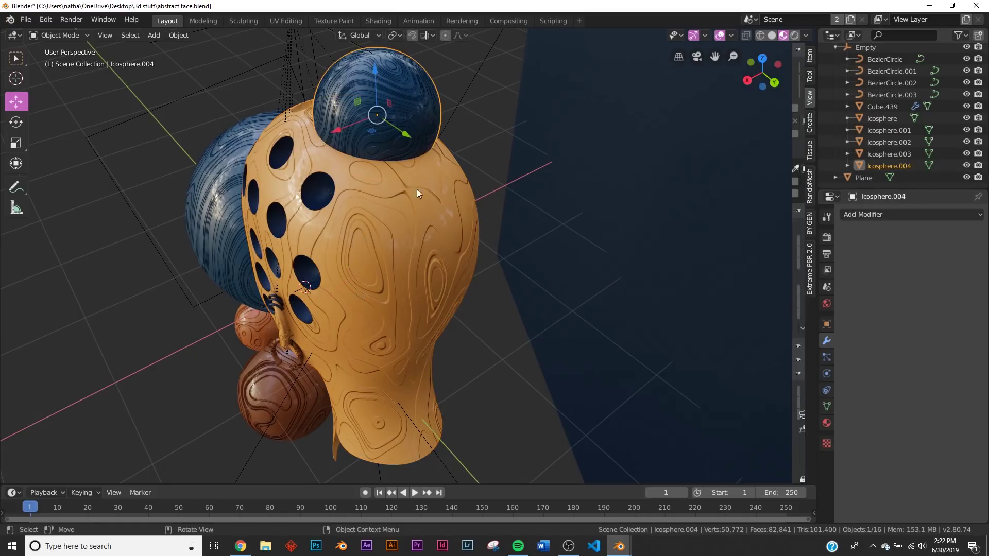
pyautogui.click(441, 227)
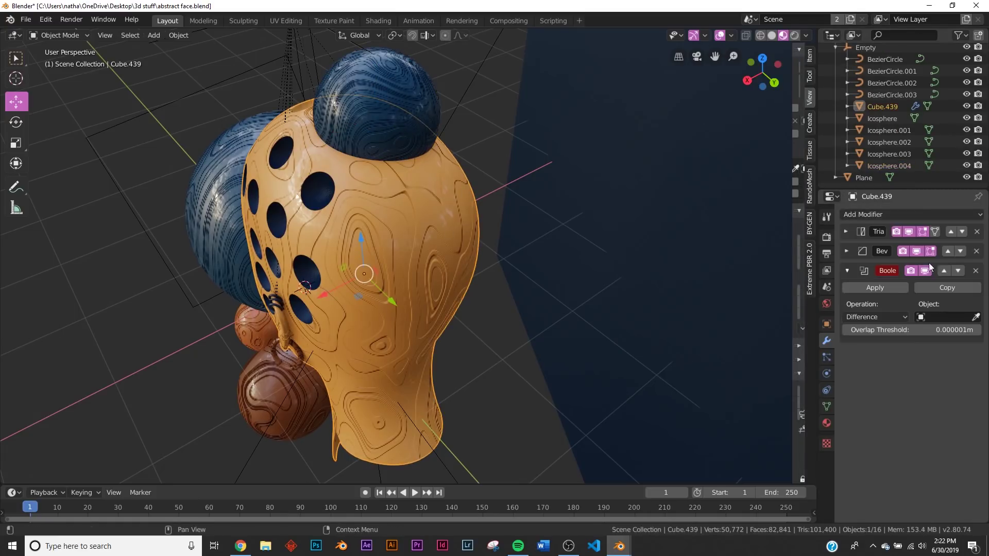
pyautogui.click(934, 316)
pyautogui.press('Return')
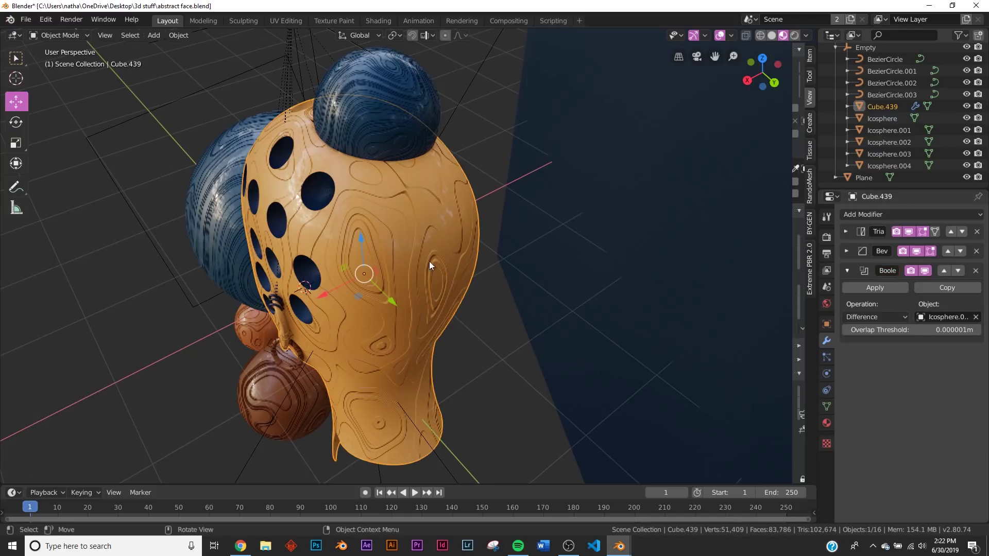
# Hide the duplicated sphere and apply the head's Boolean modifier
pyautogui.click(383, 119)
pyautogui.press('h')
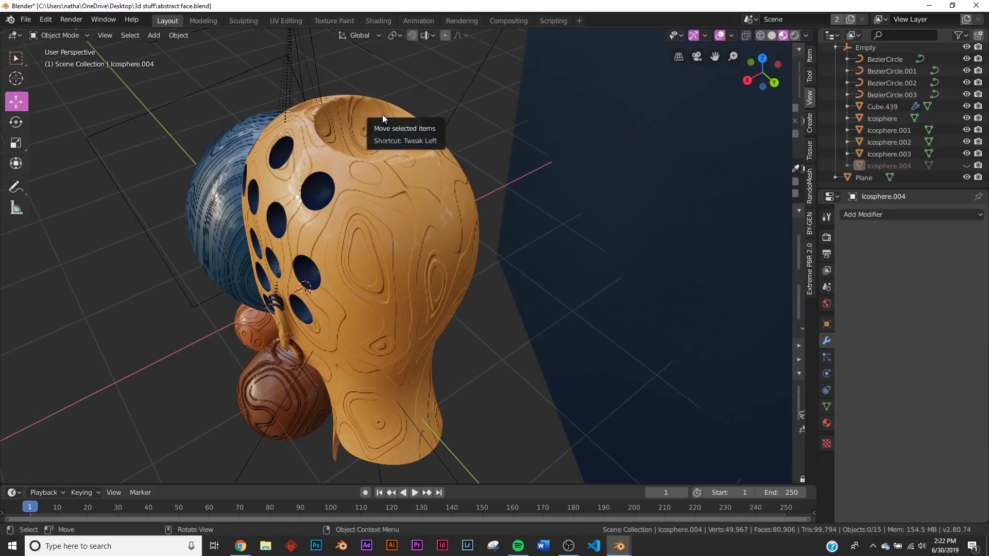
pyautogui.moveTo(382, 114); pyautogui.dragTo(407, 208, button='middle')
pyautogui.click(407, 209)
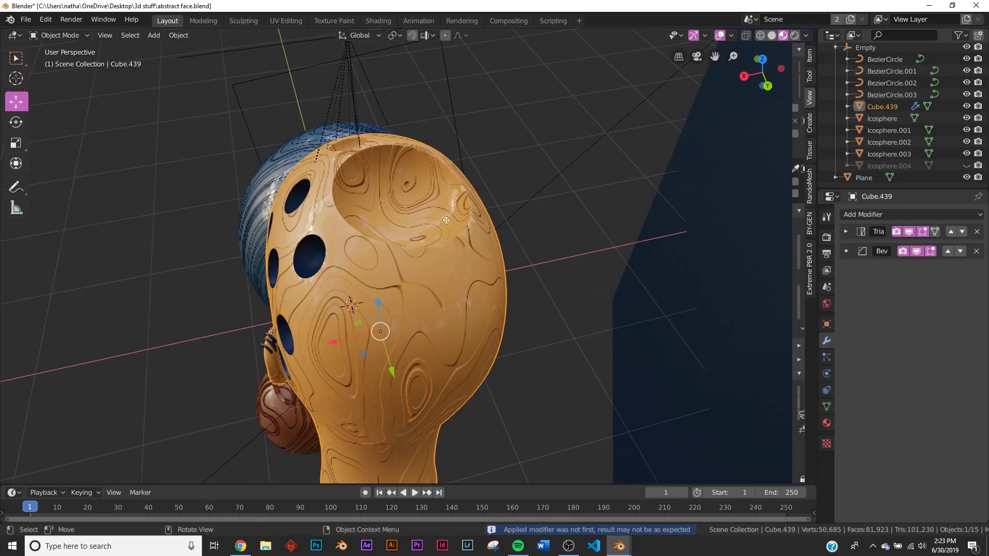
# Assign the dark blue Material.002 to the selected faces of the spherical cut in the top of the head
pyautogui.press('Tab')
pyautogui.moveTo(446, 215); pyautogui.dragTo(429, 232, button='middle')
pyautogui.scroll(2, 421, 217)
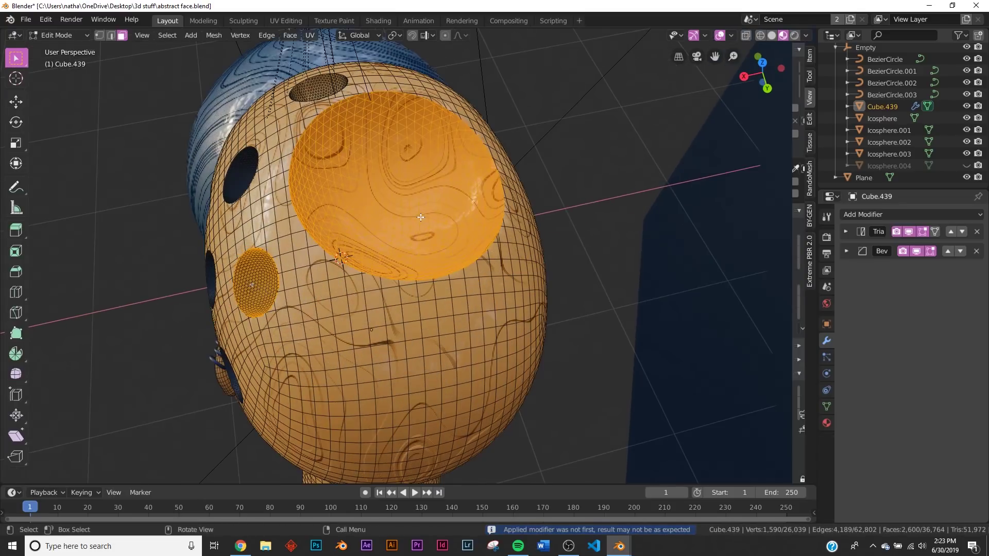
pyautogui.moveTo(439, 197); pyautogui.dragTo(522, 190, button='middle')
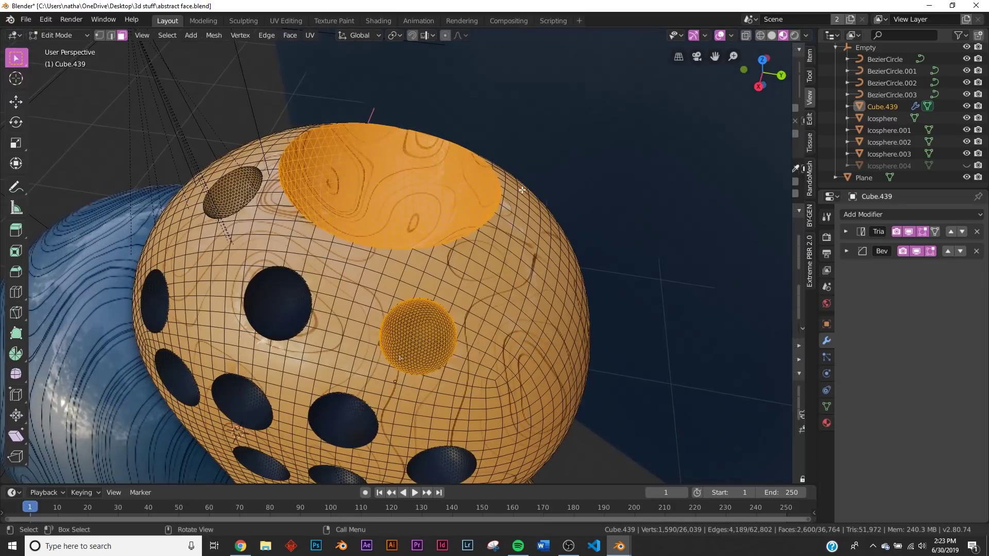
pyautogui.moveTo(423, 225); pyautogui.dragTo(387, 226, button='middle')
pyautogui.moveTo(473, 244); pyautogui.dragTo(394, 119, button='middle')
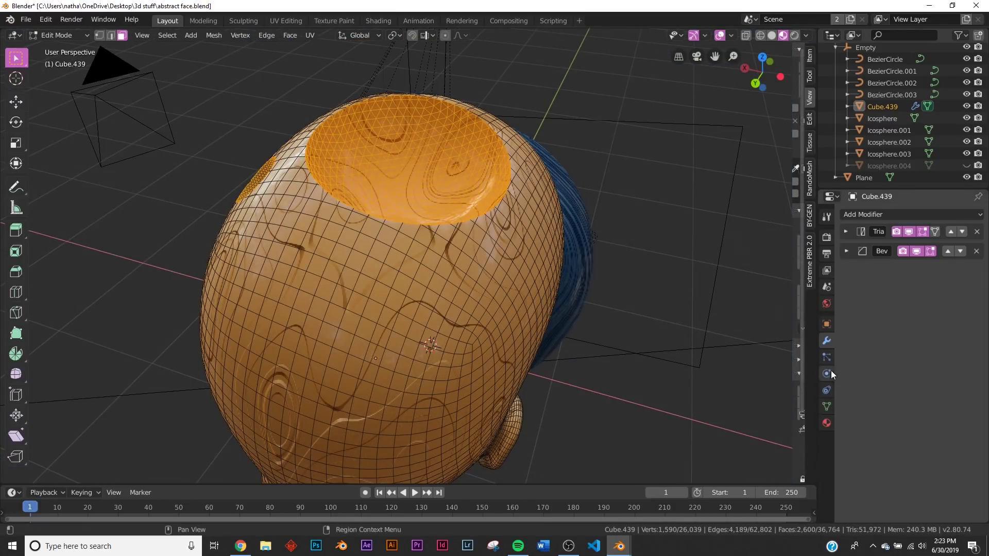
pyautogui.click(826, 423)
pyautogui.click(873, 230)
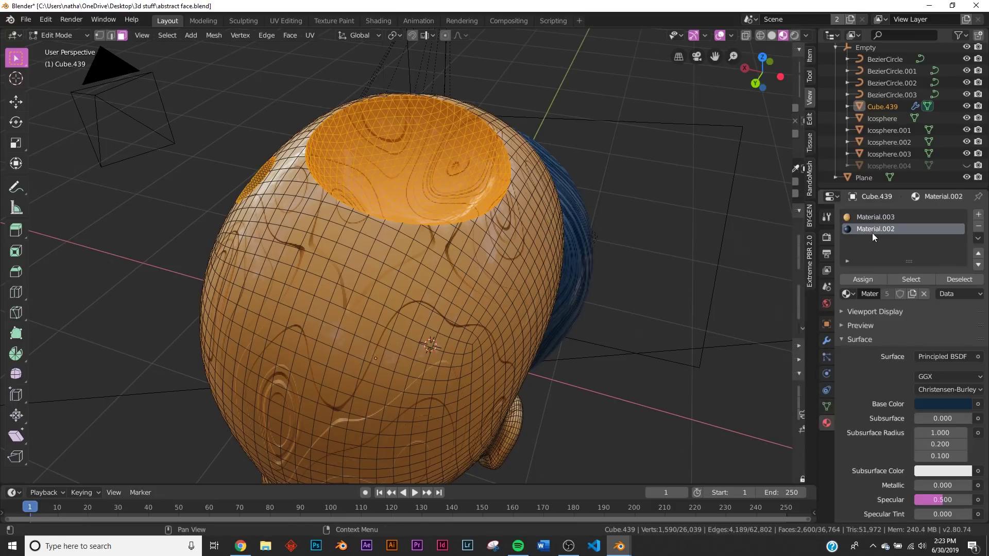
pyautogui.click(866, 280)
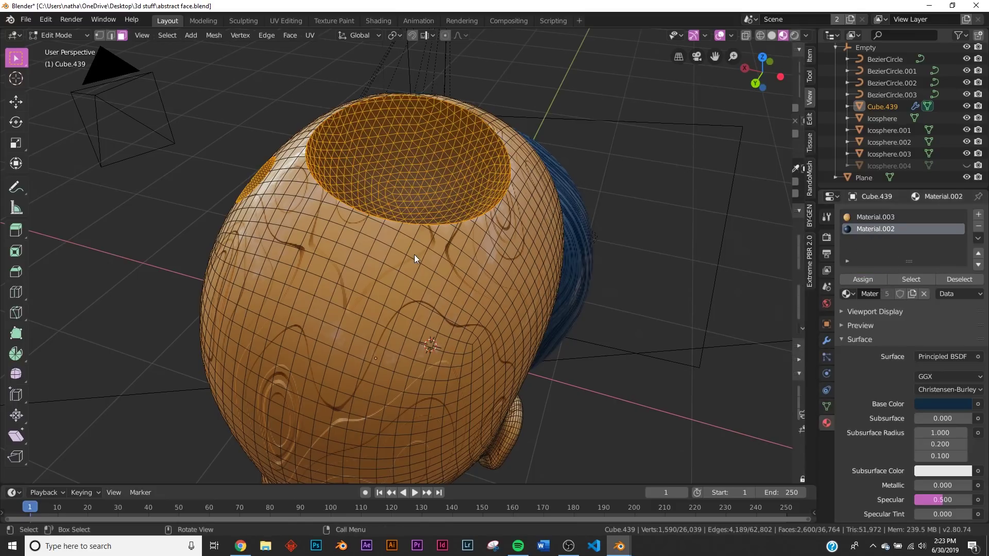
pyautogui.press('Tab')
# Show the scene in rendered shading, viewed through the camera and from the side, and select the area light below the camera
pyautogui.moveTo(417, 226)
pyautogui.mouseDown(button='middle')
pyautogui.moveTo(453, 277)
pyautogui.moveTo(566, 248)
pyautogui.moveTo(519, 290)
pyautogui.moveTo(492, 253)
pyautogui.mouseUp(button='middle')
pyautogui.press('KP_0')
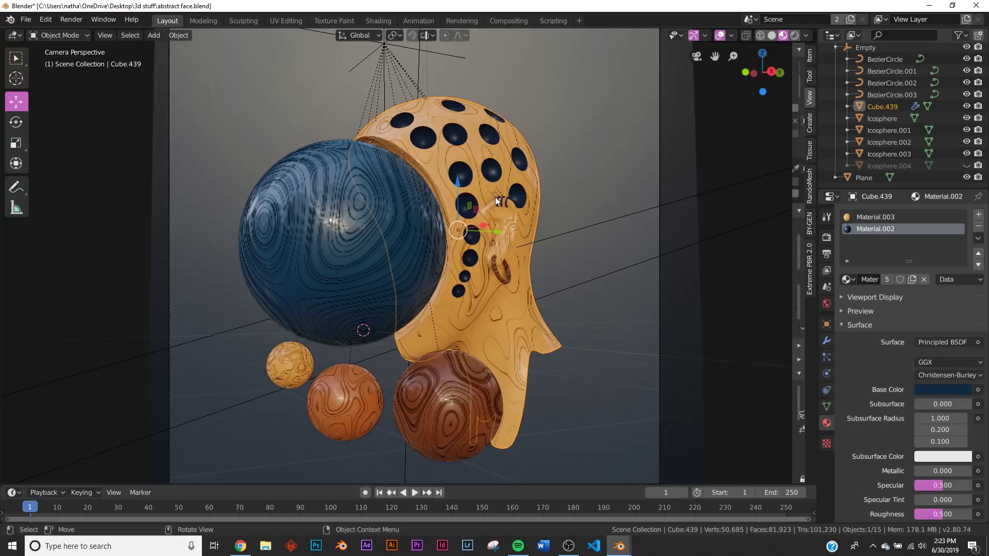
pyautogui.scroll(-1, 472, 237)
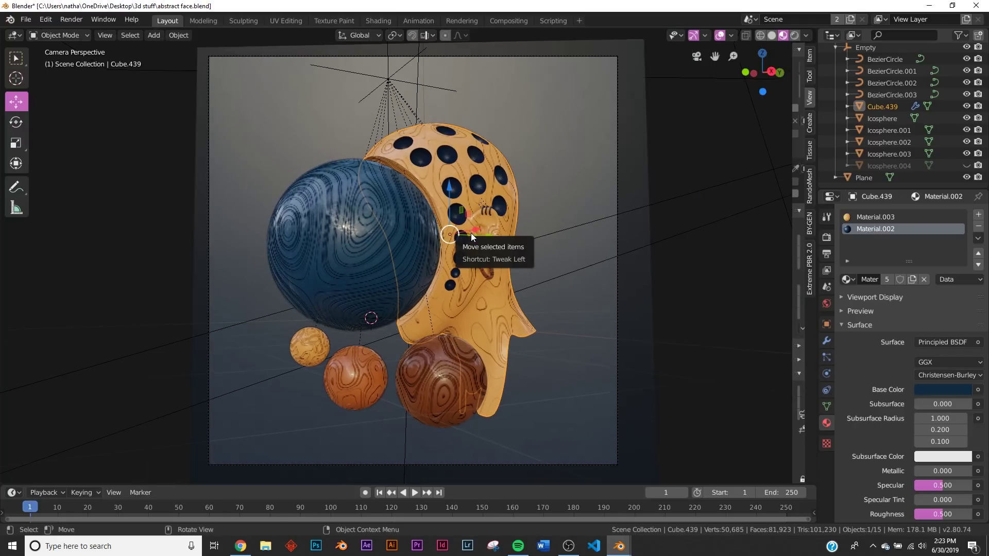
pyautogui.press('z')
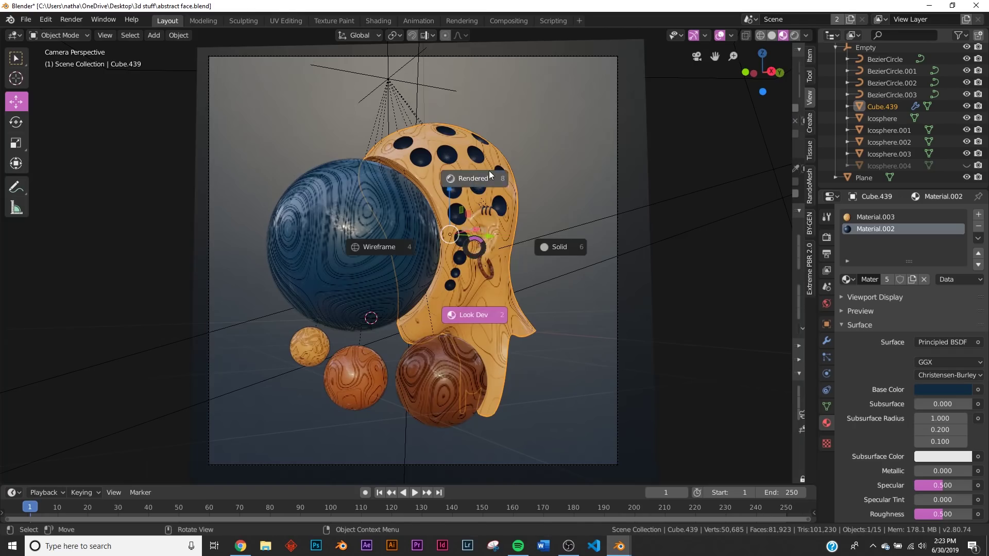
pyautogui.click(489, 172)
pyautogui.moveTo(661, 331); pyautogui.dragTo(629, 338, button='middle')
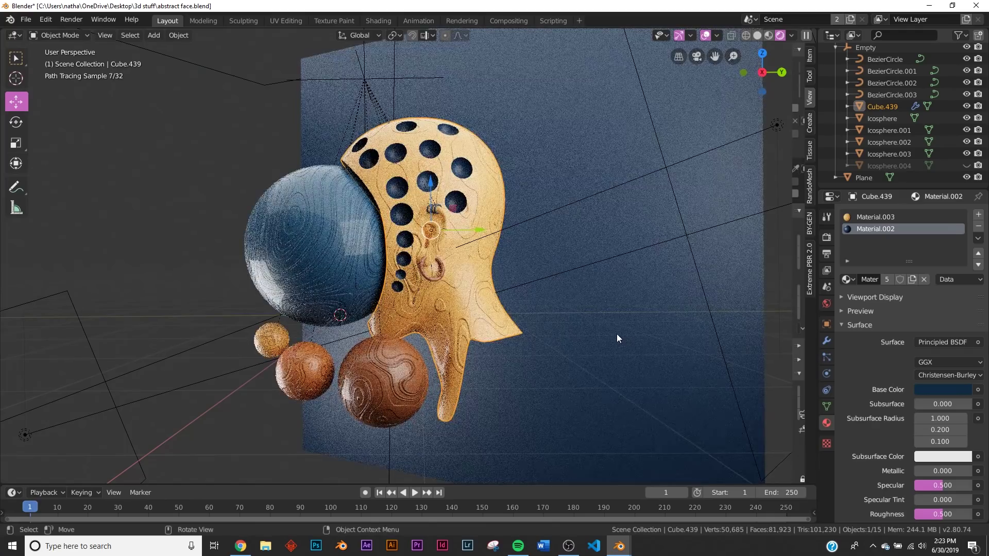
pyautogui.scroll(-2, 616, 334)
pyautogui.click(136, 383)
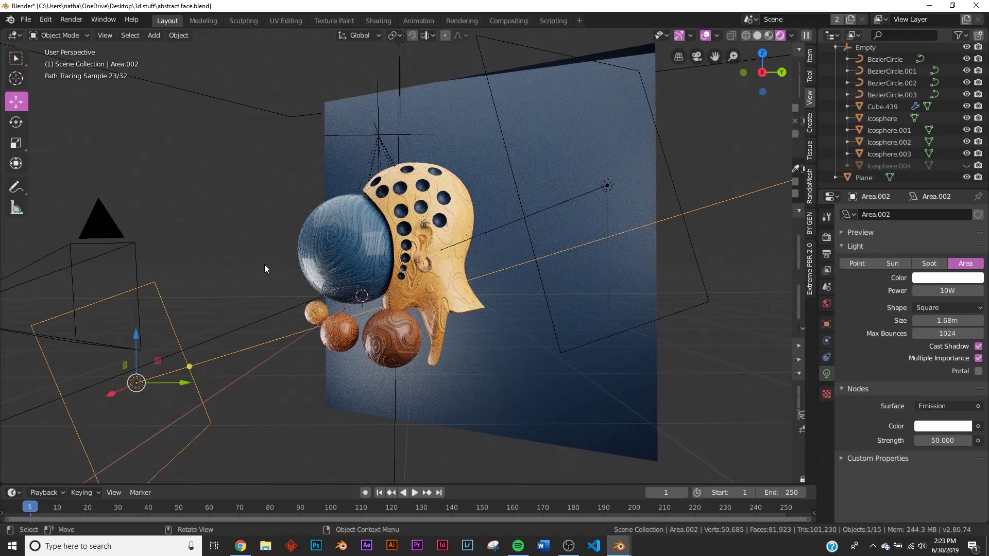
# Try adding a point light above the large blue sphere, and delete it again
pyautogui.hotkey('shift', 'a')
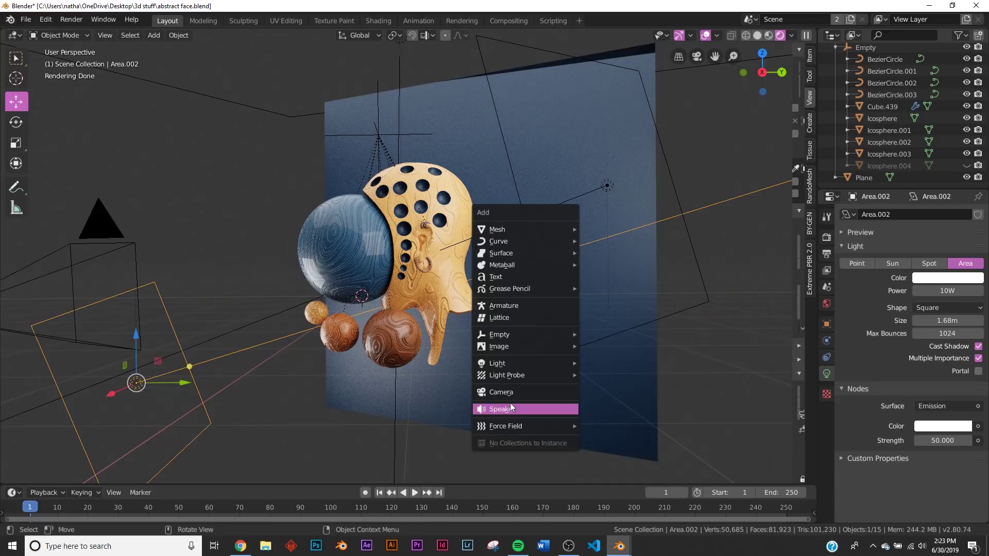
pyautogui.moveTo(509, 363)
pyautogui.click(609, 367)
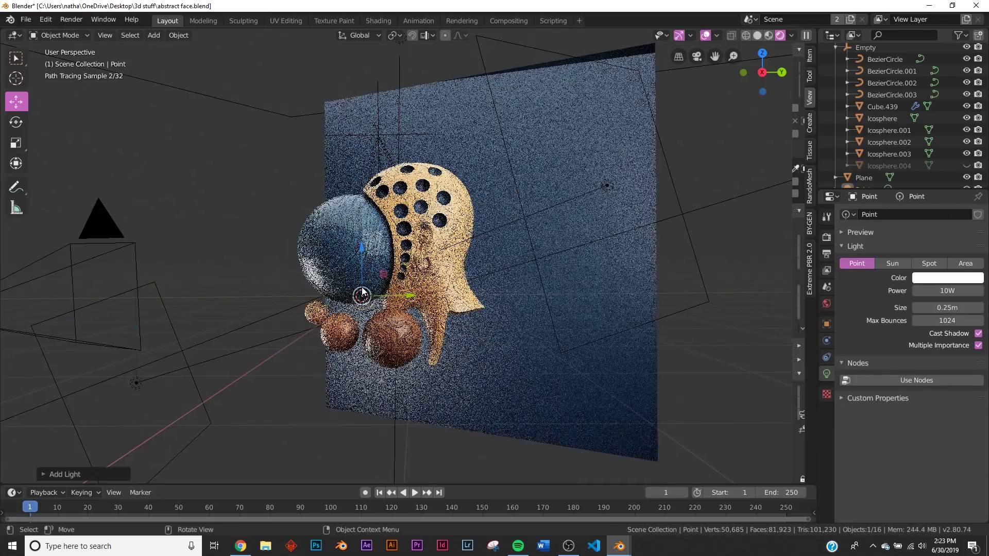
pyautogui.press('g')
pyautogui.click(352, 135)
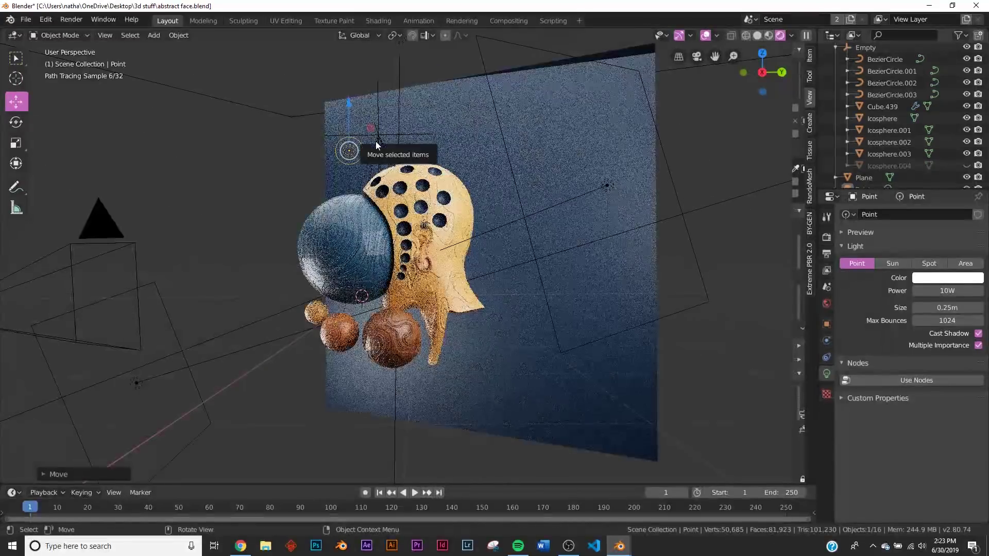
pyautogui.press('Delete')
# Display the scene in solid shading and inspect the area light overhead and the ones at either side of the head
pyautogui.press('KP_0')
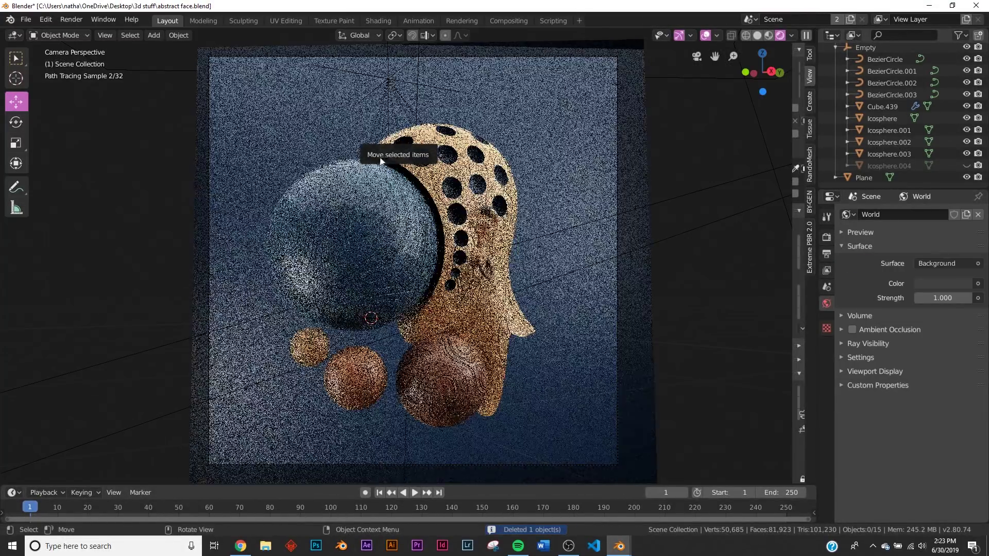
pyautogui.press('z')
pyautogui.click(501, 183)
pyautogui.moveTo(505, 189)
pyautogui.mouseDown(button='middle')
pyautogui.moveTo(501, 231)
pyautogui.moveTo(475, 181)
pyautogui.moveTo(530, 200)
pyautogui.mouseUp(button='middle')
pyautogui.scroll(-3, 501, 230)
pyautogui.click(409, 113)
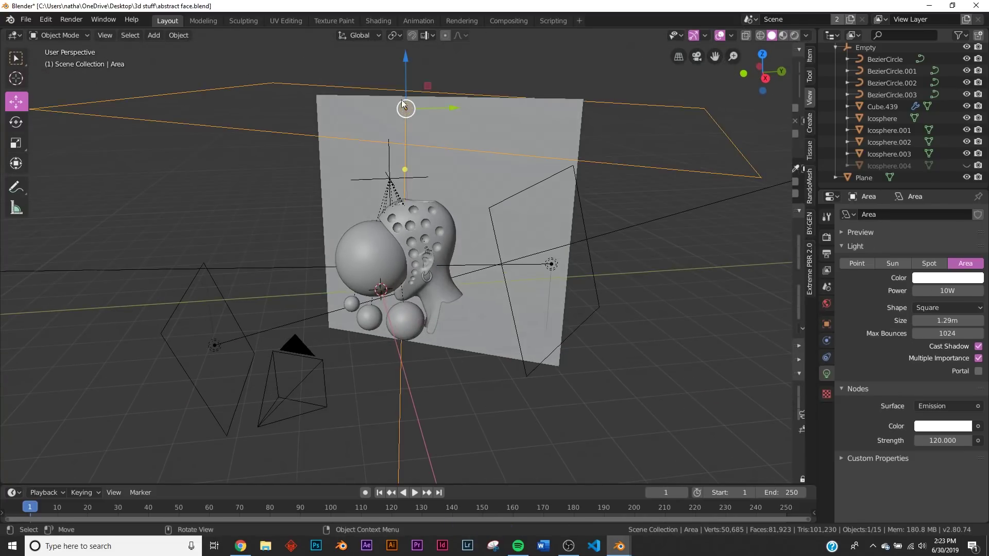
pyautogui.moveTo(463, 346); pyautogui.dragTo(532, 287, button='middle')
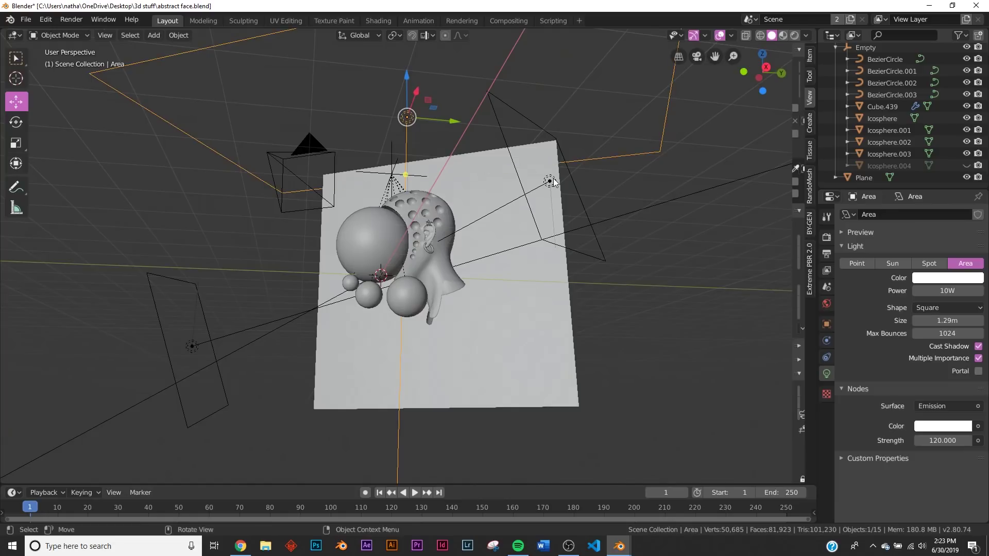
pyautogui.click(304, 324)
pyautogui.click(195, 343)
# Try orange and magenta FF00BA as the Area.002 light's emission color in the rendered camera view, and undo the change
pyautogui.press('KP_0')
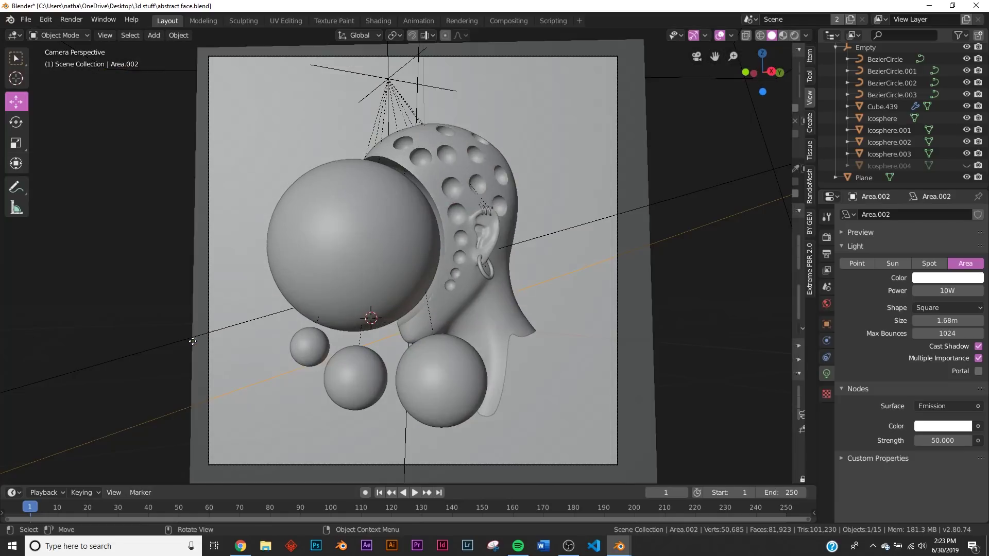
pyautogui.press('z')
pyautogui.click(524, 343)
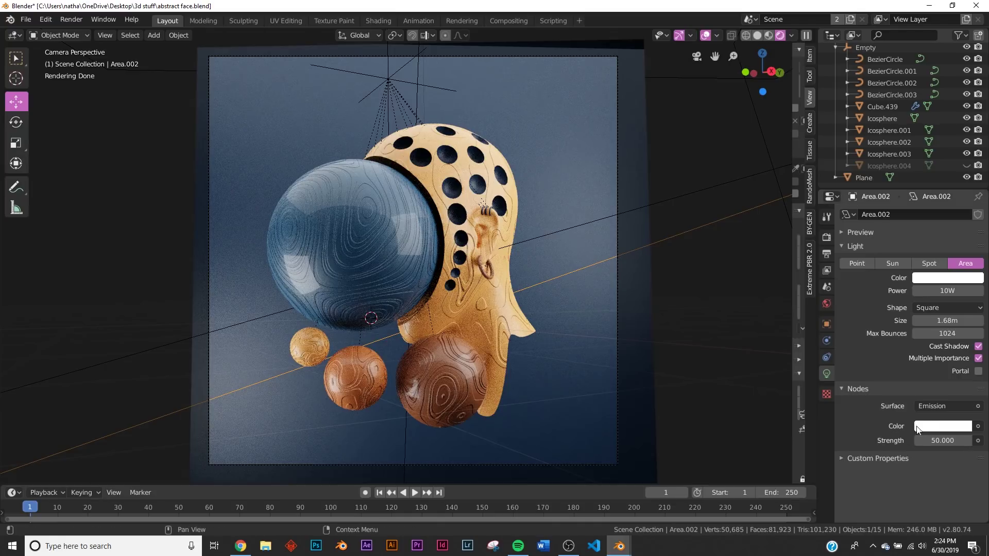
pyautogui.click(941, 428)
pyautogui.moveTo(916, 330); pyautogui.dragTo(880, 340)
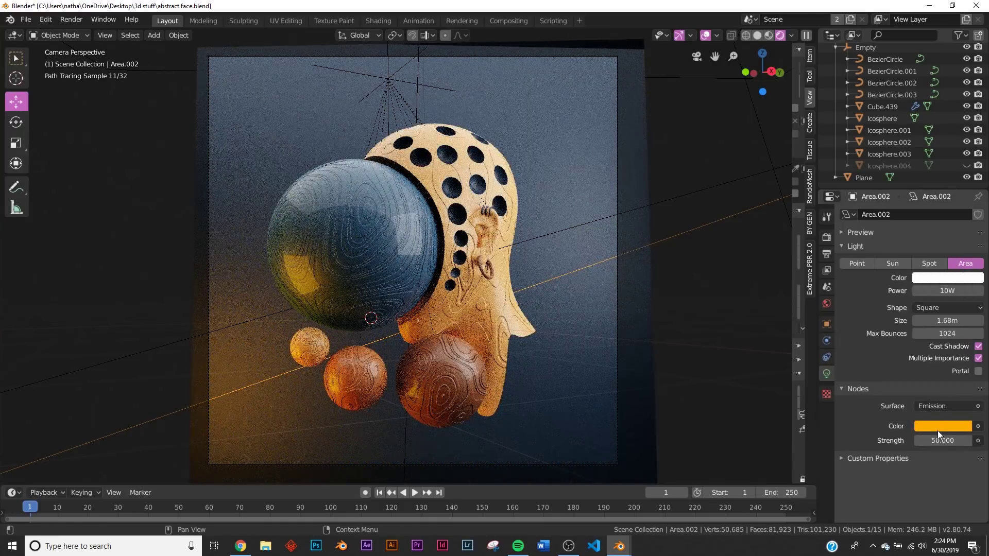
pyautogui.click(938, 427)
pyautogui.moveTo(882, 334); pyautogui.dragTo(942, 331)
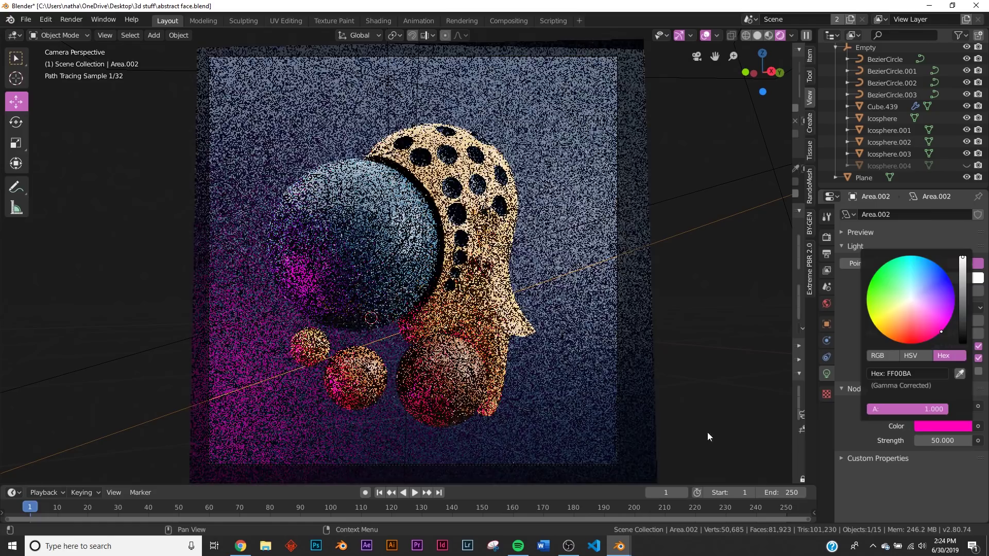
pyautogui.hotkey('ctrl', 'z')
# In solid shading, move the large sphere away from the face to examine the hollow behind it, and undo the move
pyautogui.press('z')
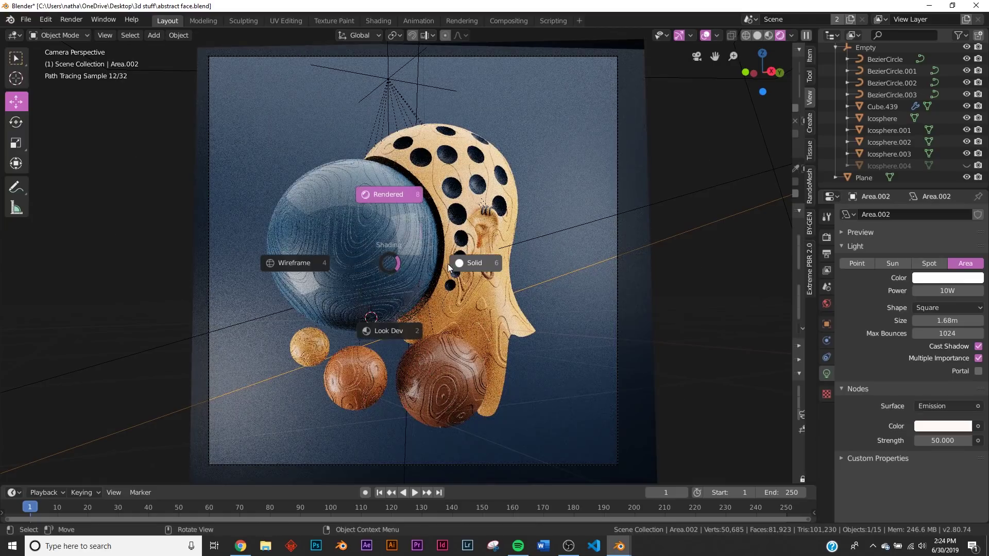
pyautogui.click(448, 264)
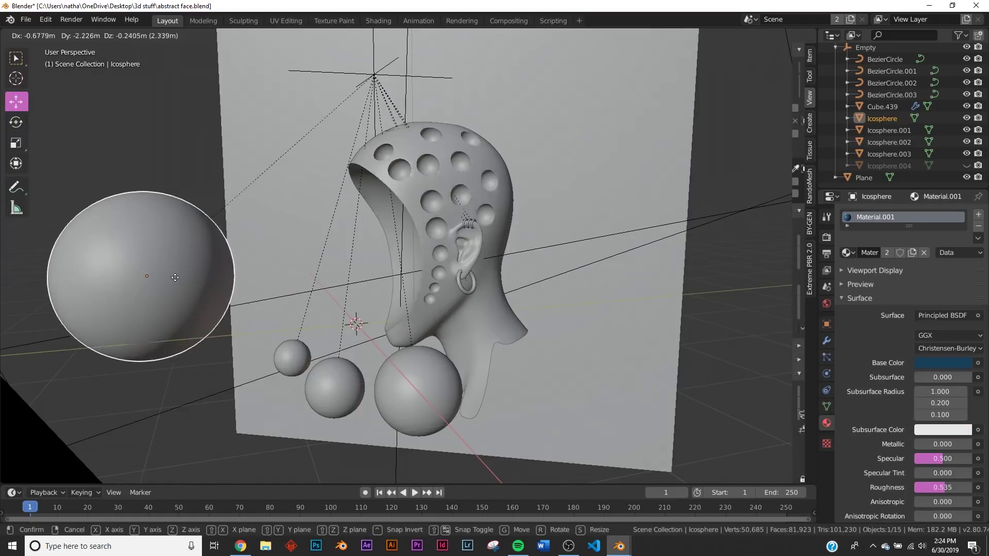
pyautogui.rightClick(205, 281)
pyautogui.press('g')
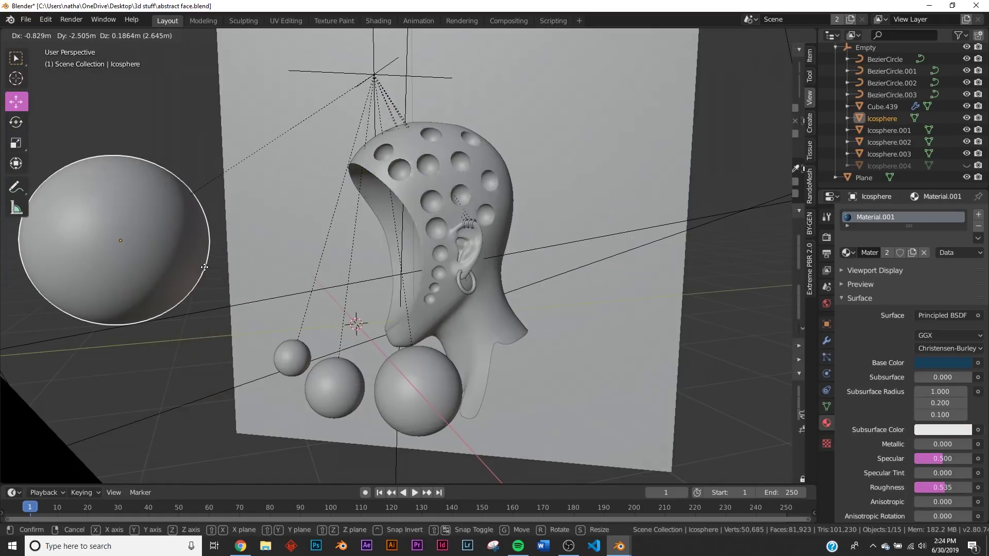
pyautogui.click(205, 272)
pyautogui.moveTo(205, 271); pyautogui.dragTo(288, 260, button='middle')
pyautogui.scroll(3, 419, 254)
pyautogui.moveTo(420, 253); pyautogui.dragTo(475, 248, button='middle')
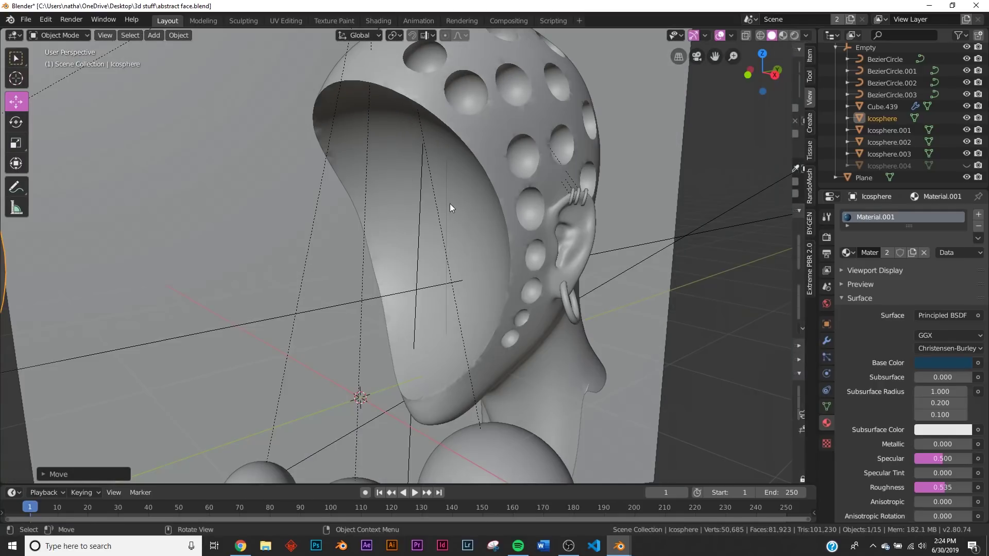
pyautogui.moveTo(450, 207); pyautogui.dragTo(427, 216, button='middle')
pyautogui.hotkey('ctrl', 'z')
# Try shifting the large sphere slightly within the hollow of the face, and check it from the camera view
pyautogui.press('g')
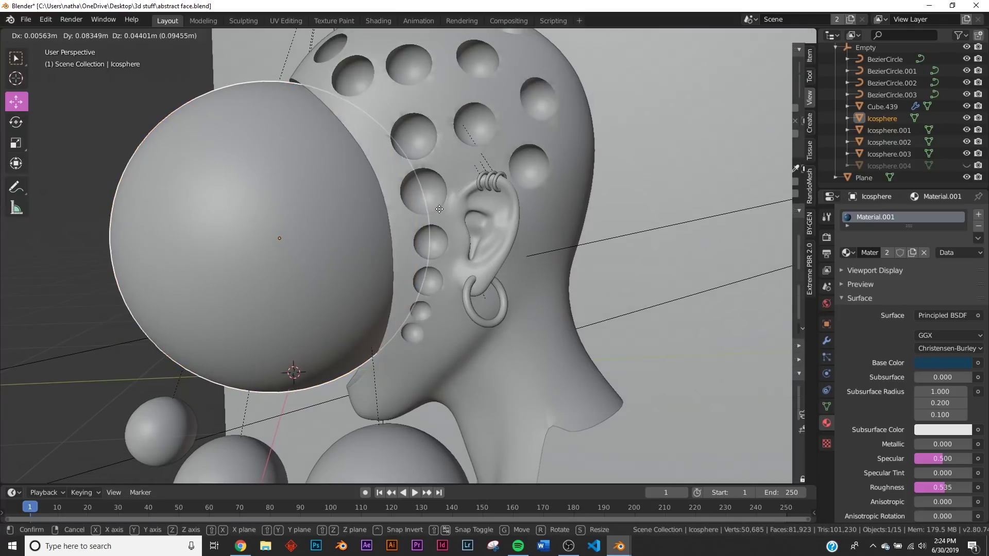
pyautogui.click(463, 208)
pyautogui.moveTo(463, 208); pyautogui.dragTo(496, 225, button='middle')
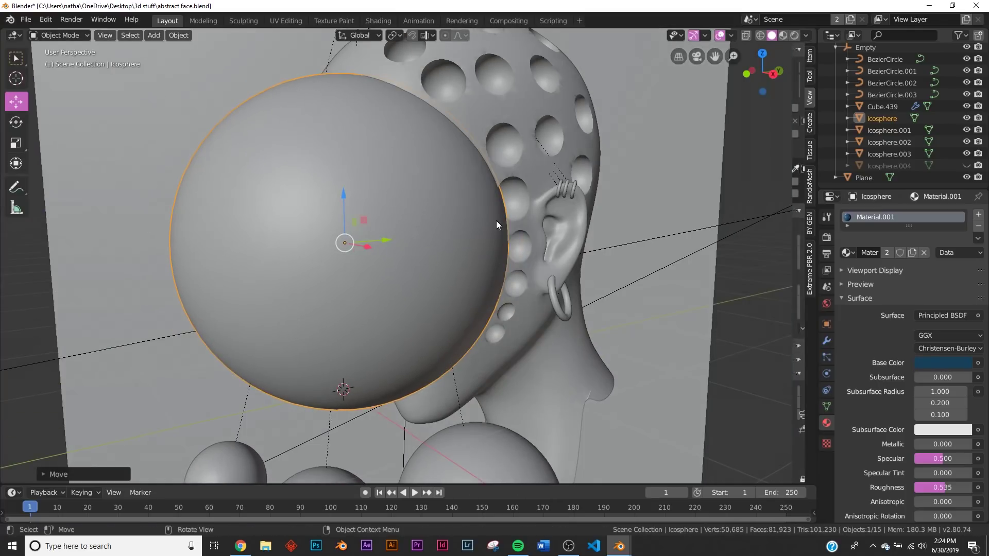
pyautogui.press('KP_0')
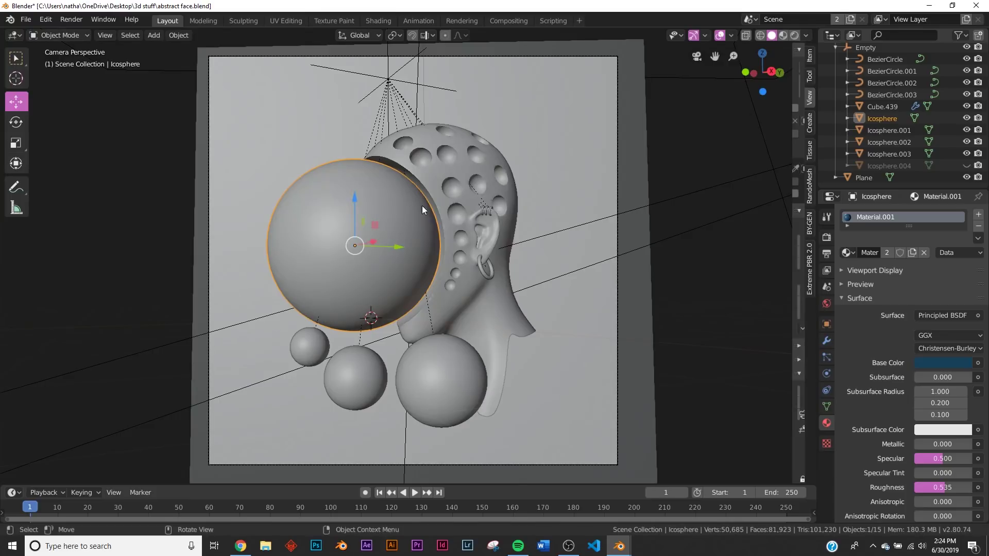
# Examine how the large sphere sits against the hollowed head from the camera view and from other angles
pyautogui.moveTo(421, 206); pyautogui.dragTo(532, 257, button='middle')
pyautogui.scroll(2, 445, 278)
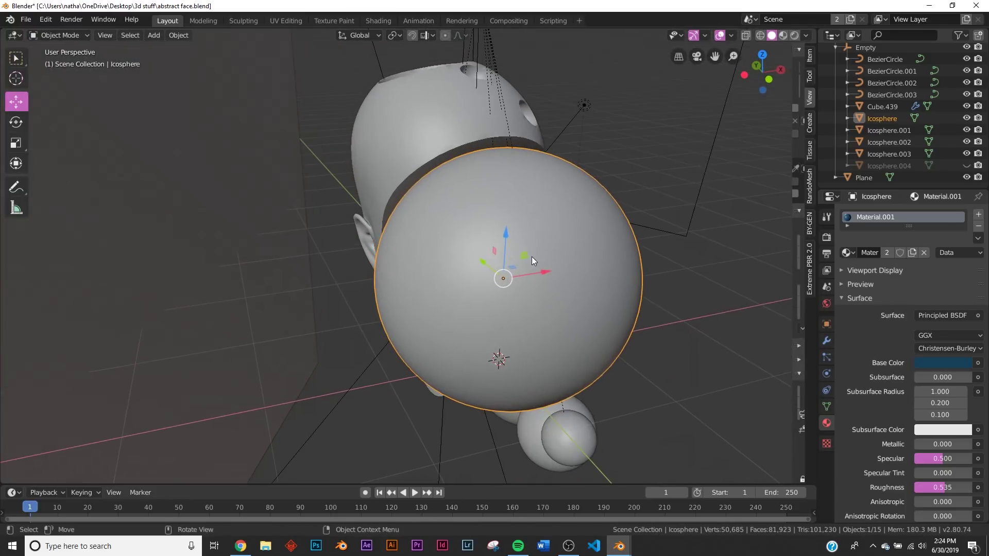
pyautogui.press('KP_0')
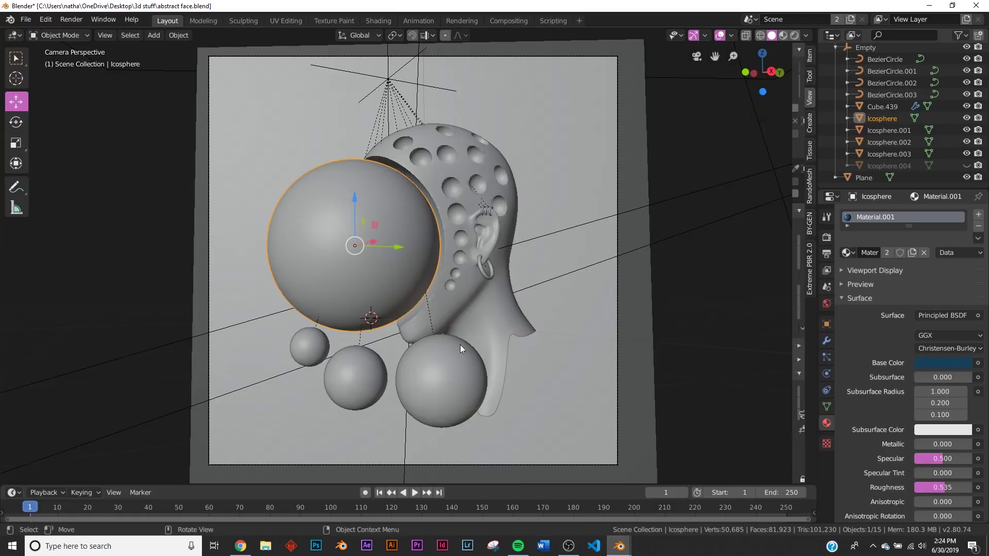
pyautogui.click(703, 313)
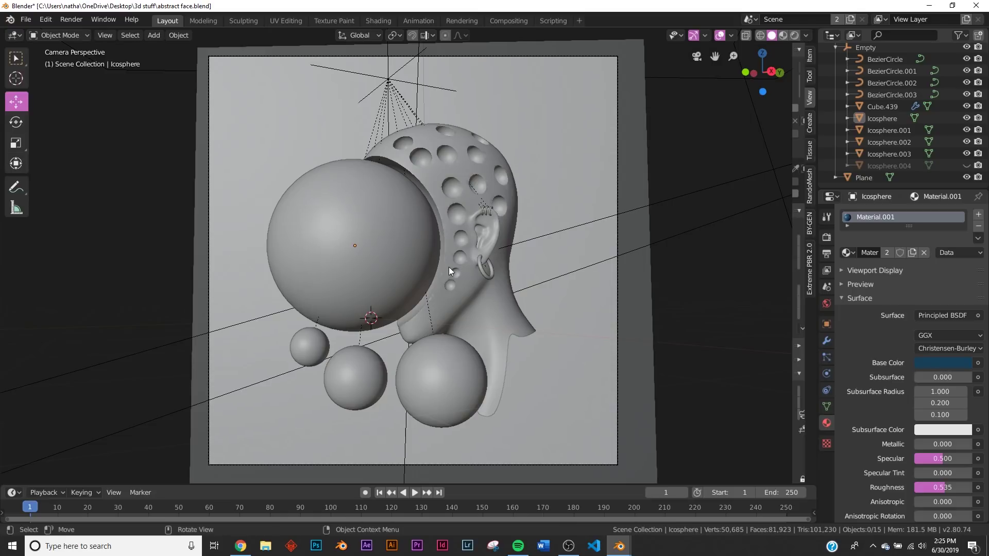
pyautogui.moveTo(449, 266); pyautogui.dragTo(362, 274, button='middle')
pyautogui.press('KP_0')
pyautogui.moveTo(462, 274); pyautogui.dragTo(389, 316, button='middle')
pyautogui.press('KP_0')
pyautogui.scroll(2, 455, 381)
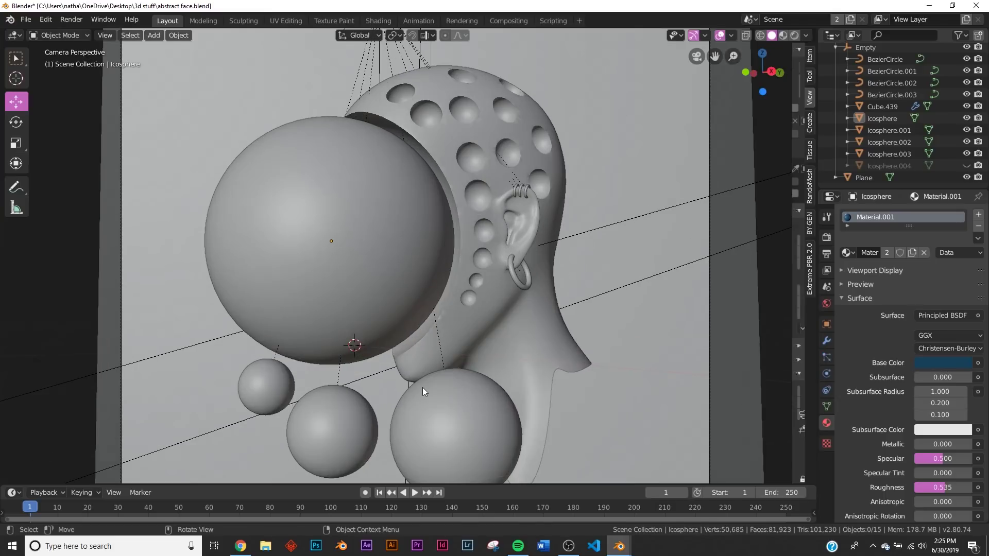
pyautogui.scroll(-2, 422, 388)
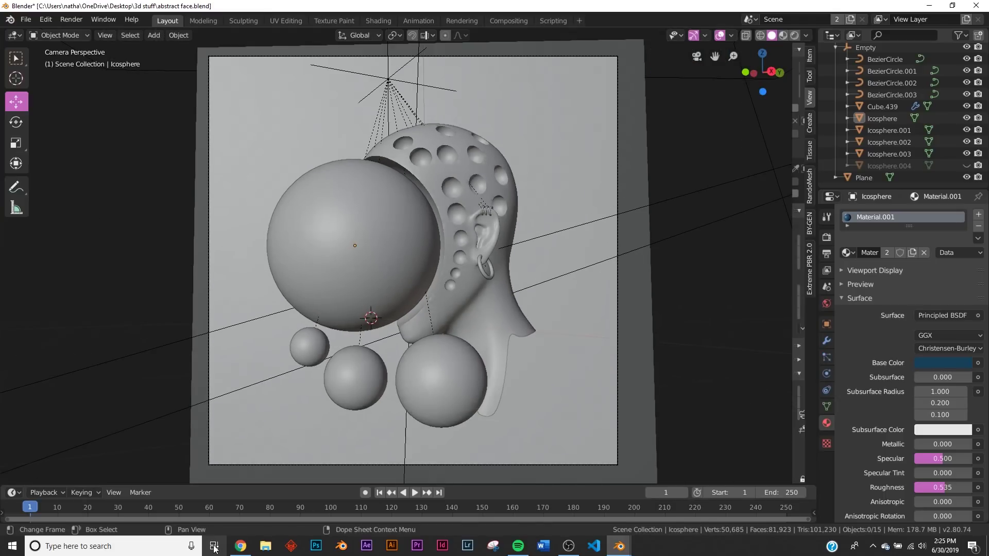
# Switch to Chrome, view the whole Instagram post of the orange patterned monitor, and return to Blender
pyautogui.click(240, 546)
pyautogui.hotkey('ctrl', 'Tab')
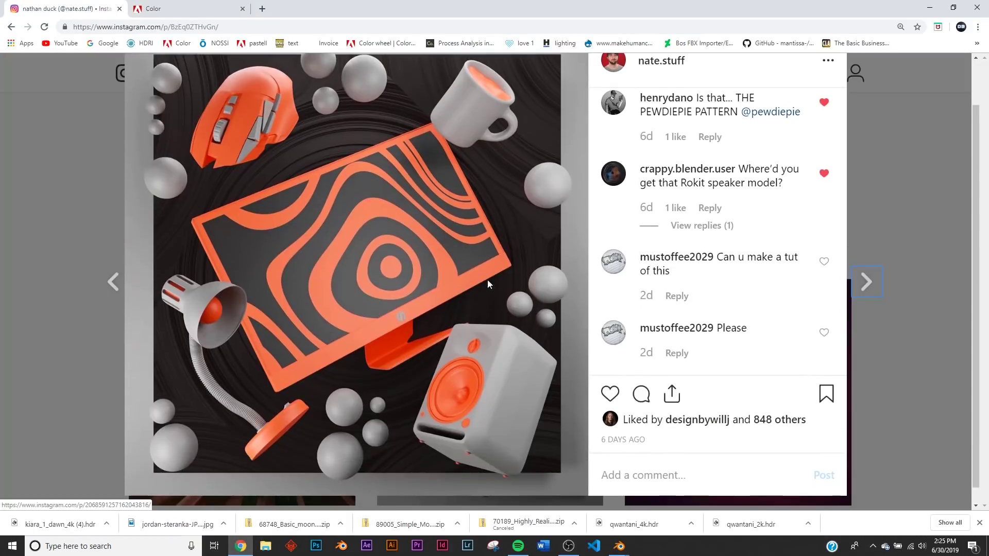
pyautogui.hotkey('ctrl', '-')
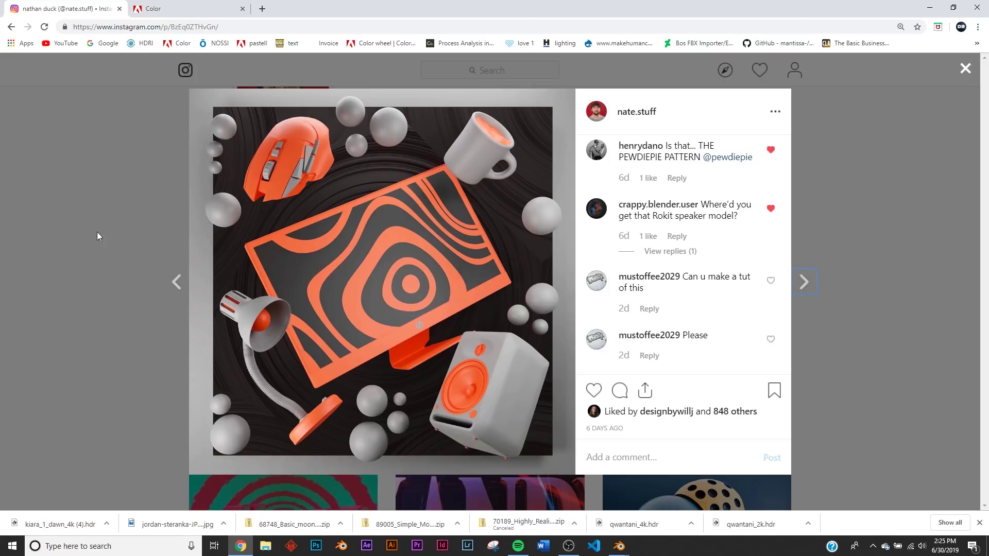
pyautogui.click(930, 8)
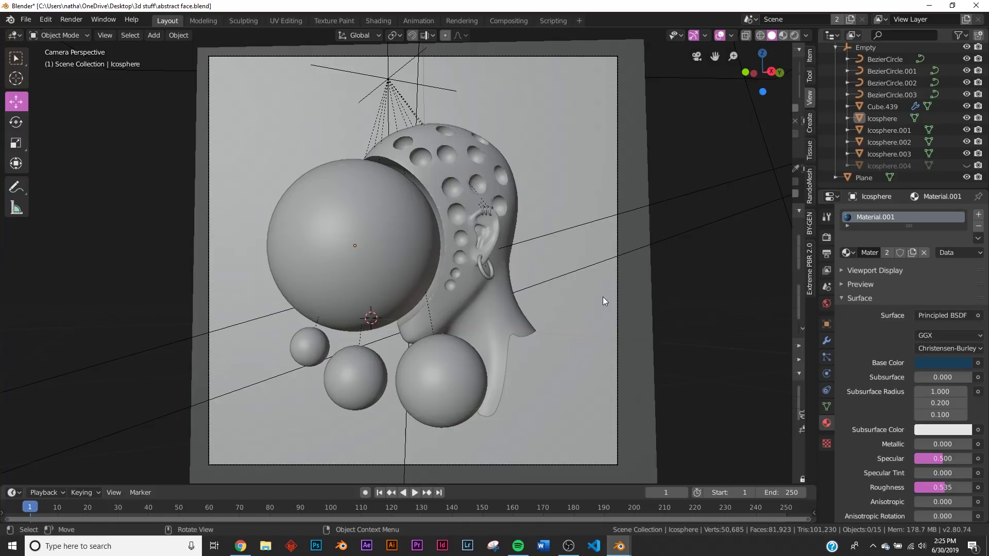
# Return to the camera view and display the scene in rendered shading
pyautogui.moveTo(507, 216); pyautogui.dragTo(494, 236, button='middle')
pyautogui.press('KP_0')
pyautogui.press('z')
pyautogui.click(372, 286)
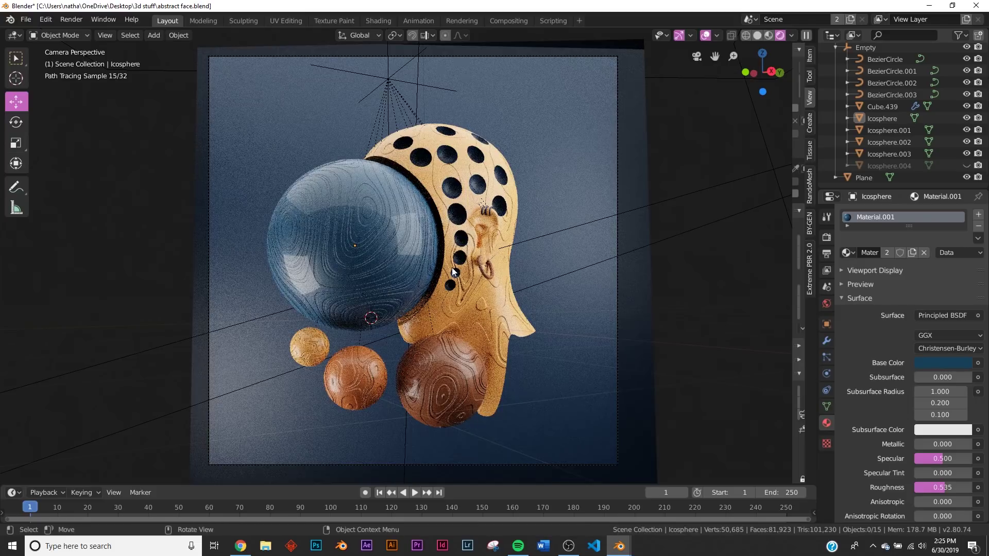
# Switch to Chrome, view the Adobe Color theme with orange, brown, cream and green swatches, and return to Blender
pyautogui.press('z')
pyautogui.click(540, 272)
pyautogui.click(241, 546)
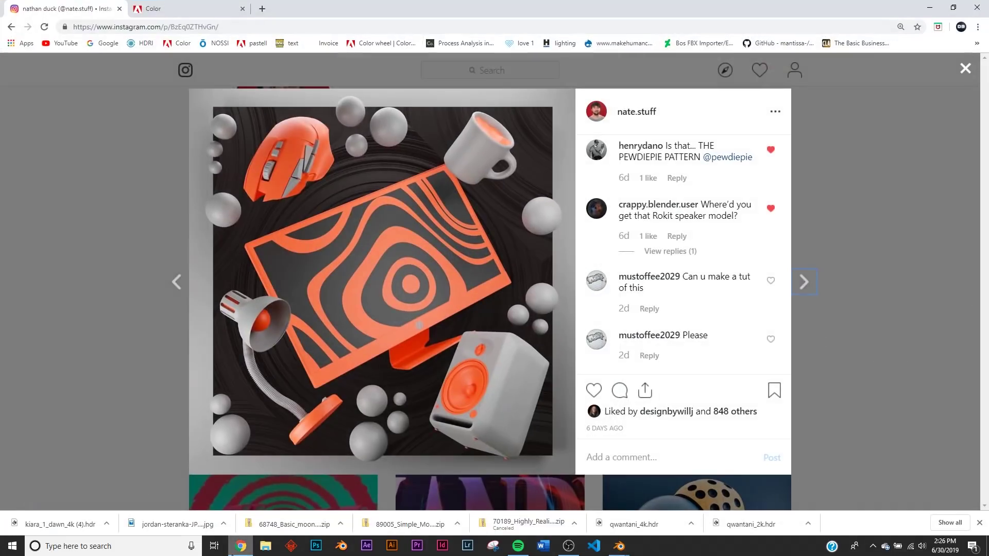
pyautogui.click(153, 9)
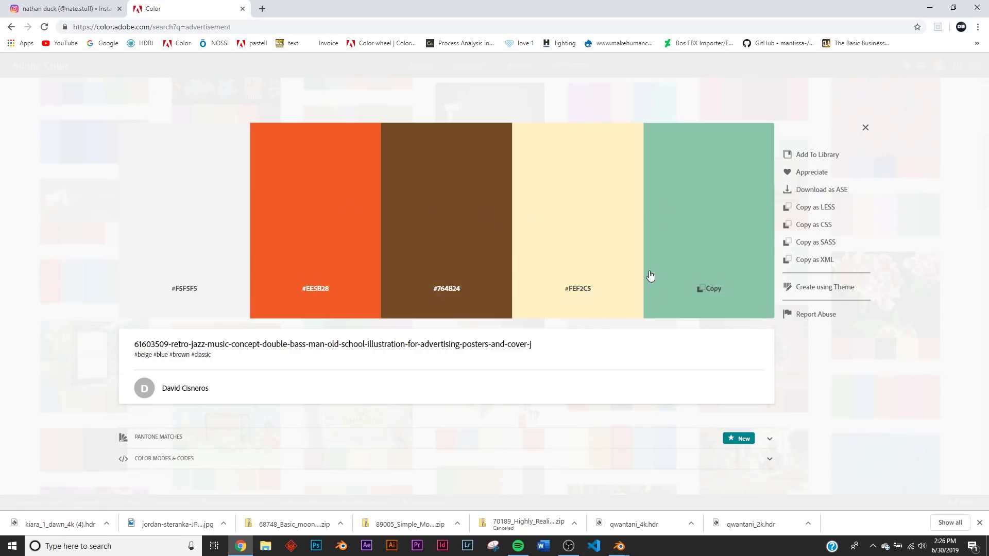
pyautogui.hotkey('alt', 'Tab')
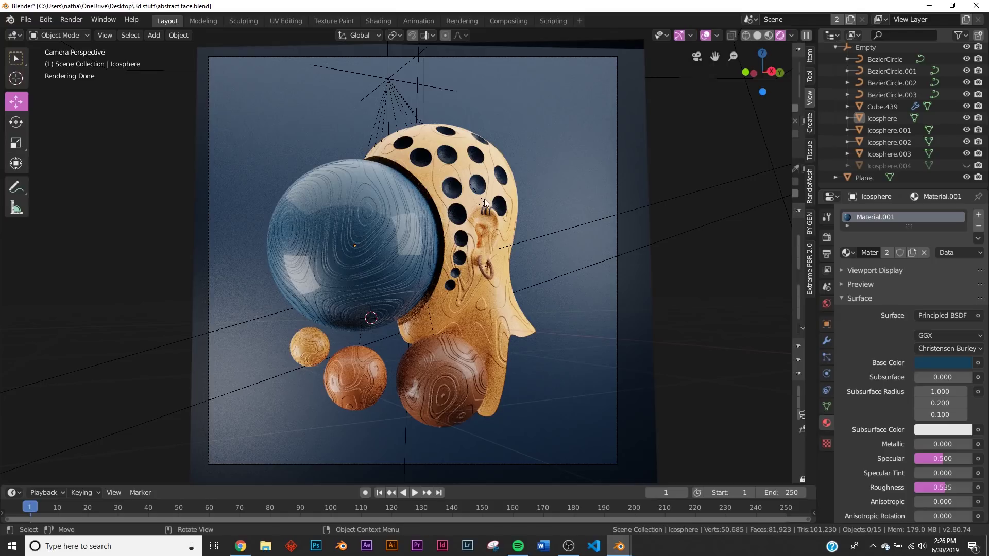
# Recolor the head orange, the large sphere brown and the small spheres white, cream and green, and make the background plane's base color black
pyautogui.press('z')
pyautogui.click(484, 267)
pyautogui.click(491, 288)
pyautogui.click(942, 389)
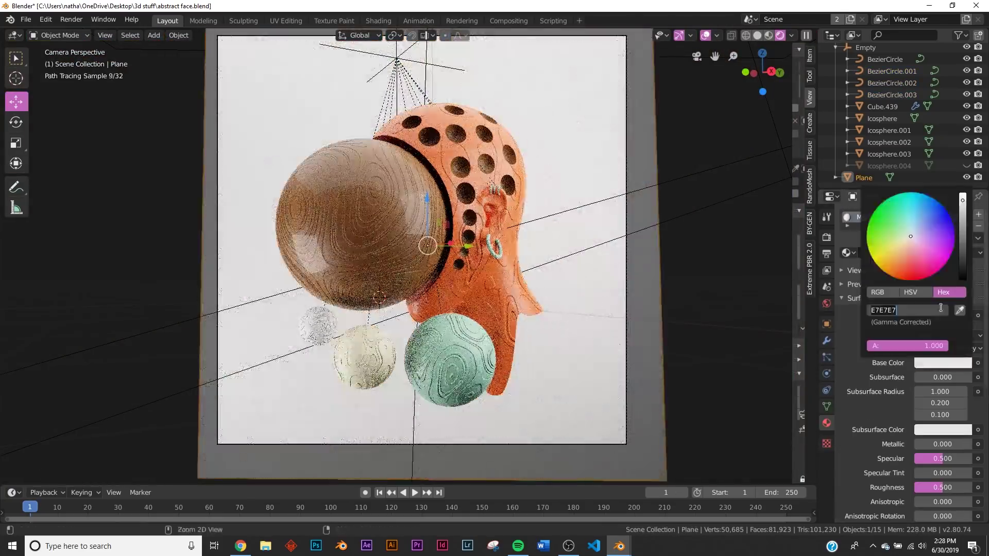
pyautogui.moveTo(962, 199); pyautogui.dragTo(962, 275)
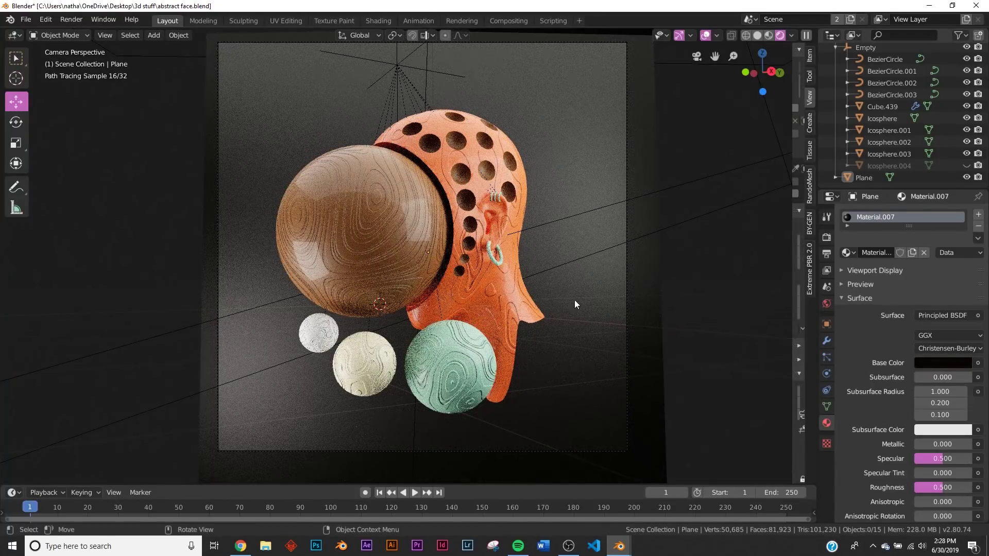
# View the blue head artwork's Instagram post in Chrome, and return to Blender's camera view in rendered shading
pyautogui.click(240, 546)
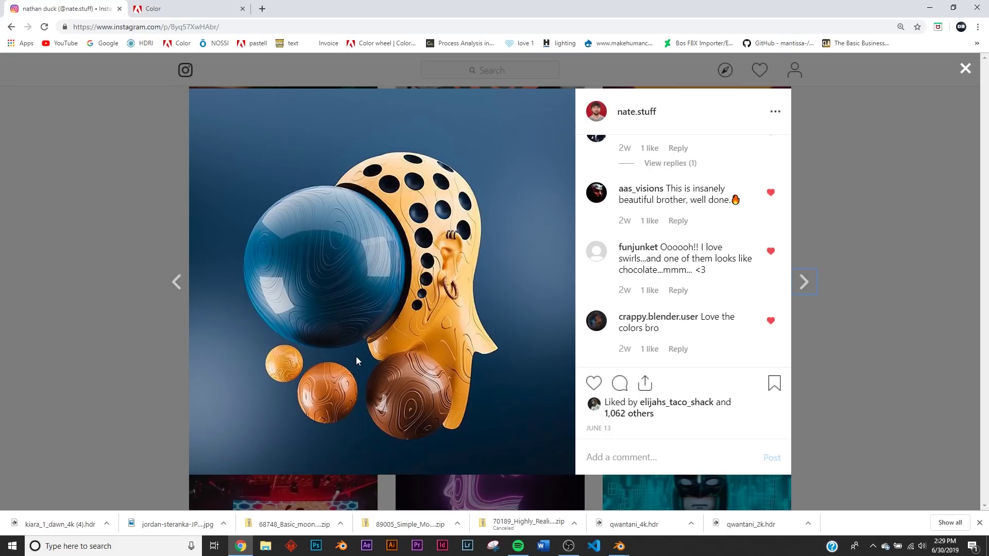
pyautogui.hotkey('alt', 'Tab')
pyautogui.press('KP_0')
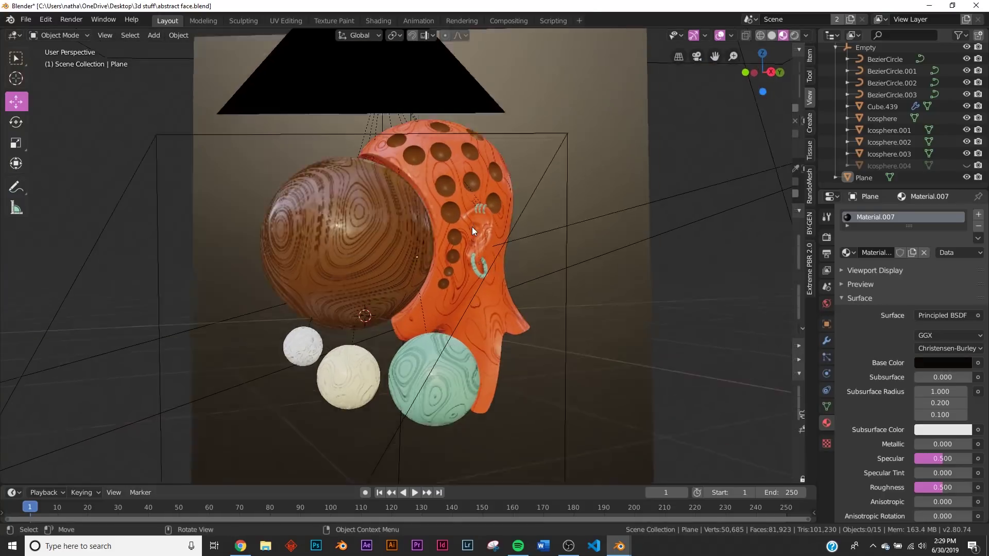
pyautogui.press('z')
pyautogui.click(511, 162)
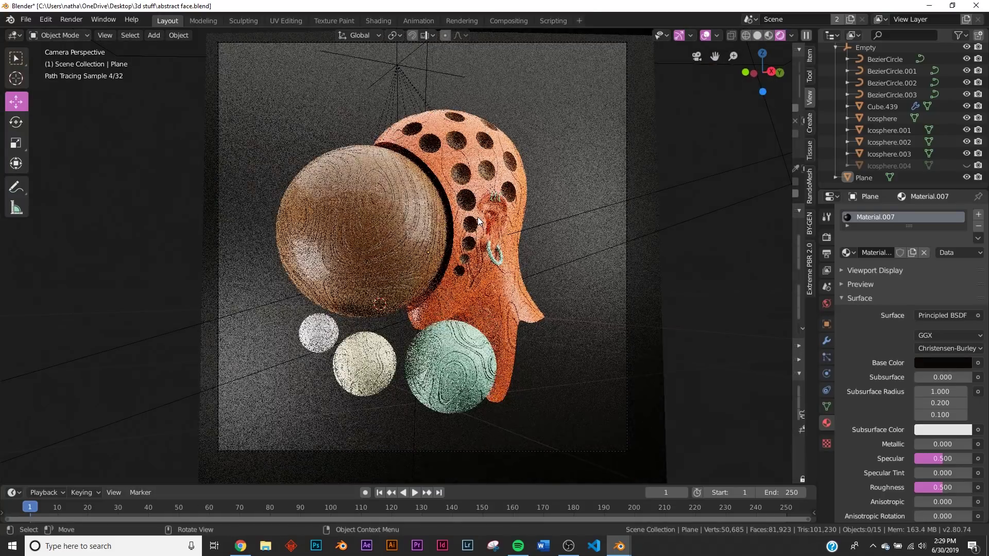
# Select the head, review its material's surface settings, and display the scene in solid shading
pyautogui.click(478, 222)
pyautogui.scroll(-2, 947, 406)
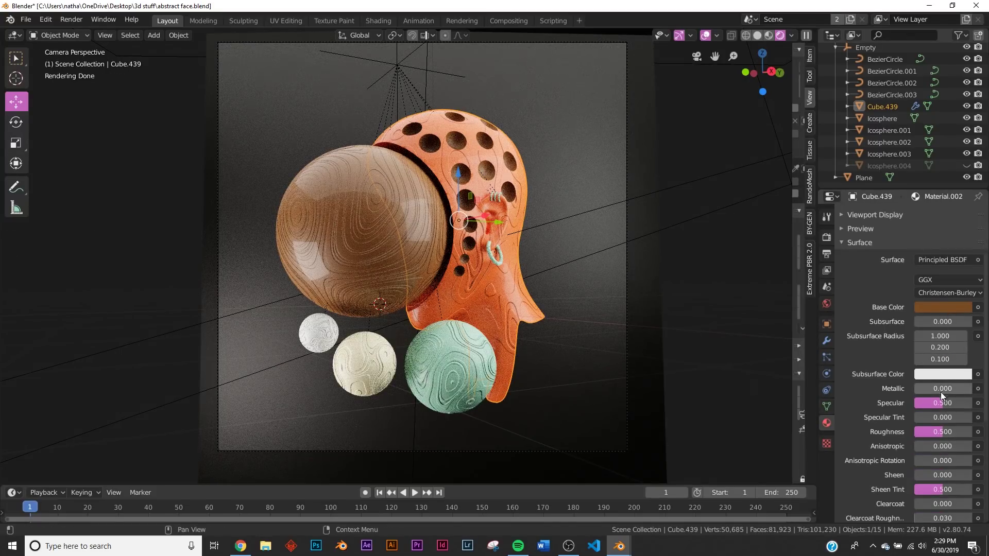
pyautogui.scroll(-3, 926, 391)
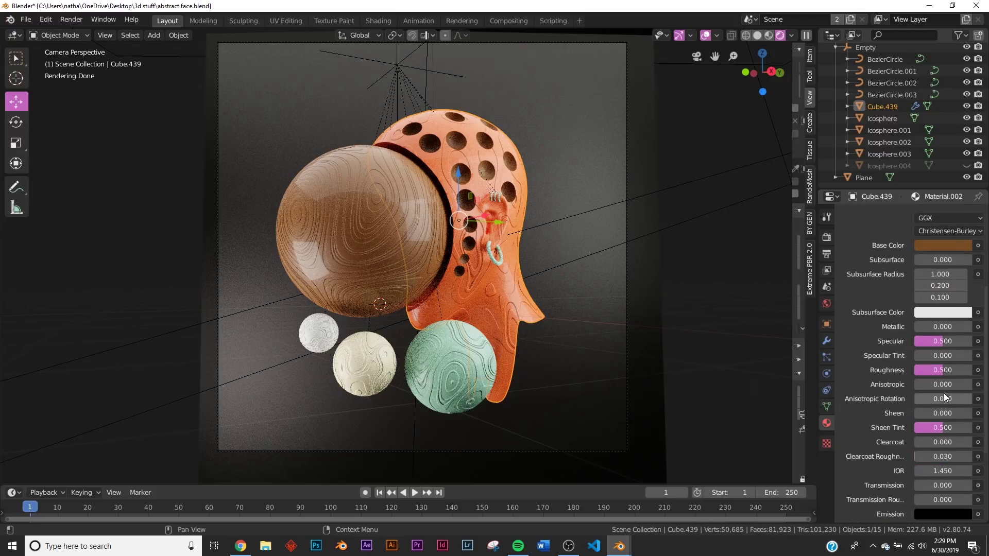
pyautogui.scroll(2, 925, 316)
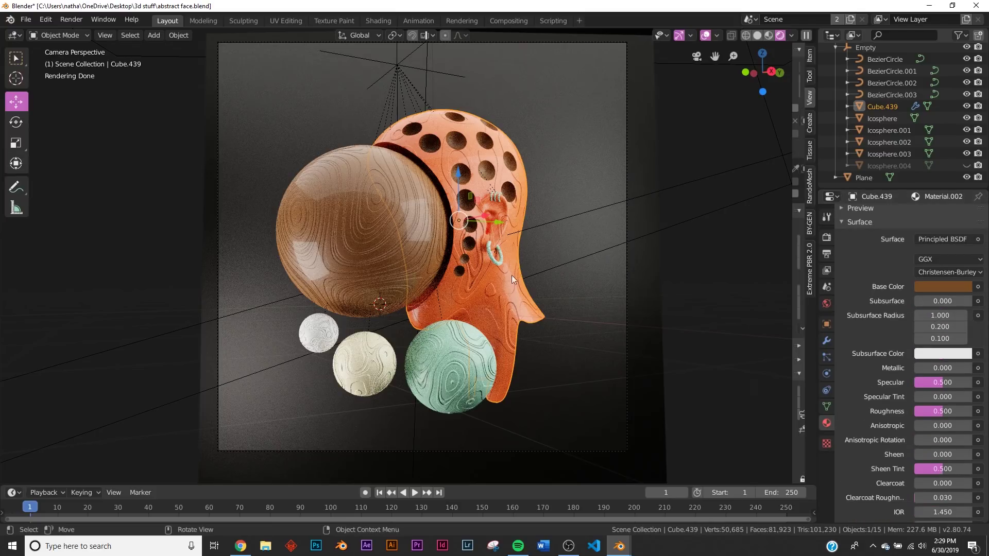
pyautogui.press('z')
pyautogui.click(562, 239)
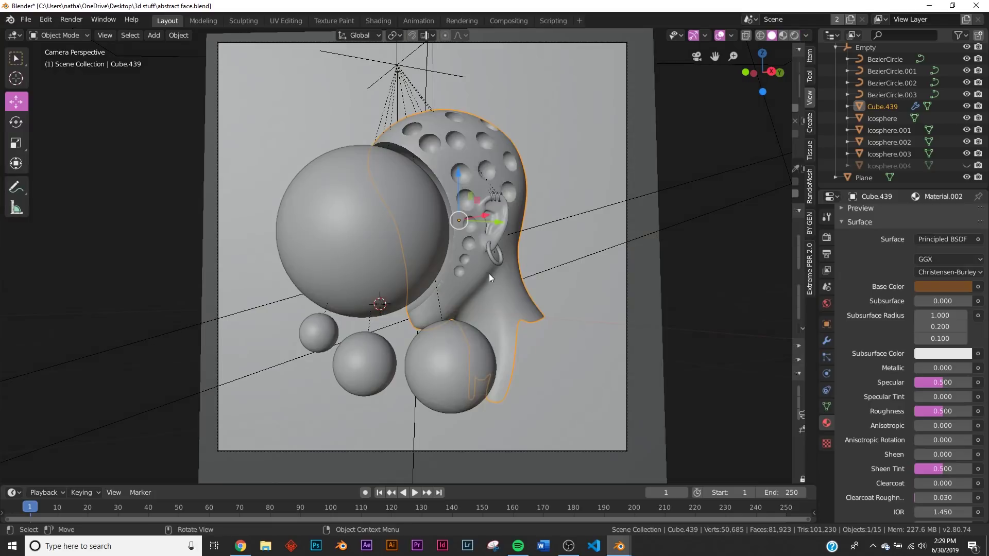
# Switch to Chrome, find the followed 3D art director's Instagram profile, and view the yellow-roofed house illustration
pyautogui.click(239, 549)
pyautogui.click(240, 547)
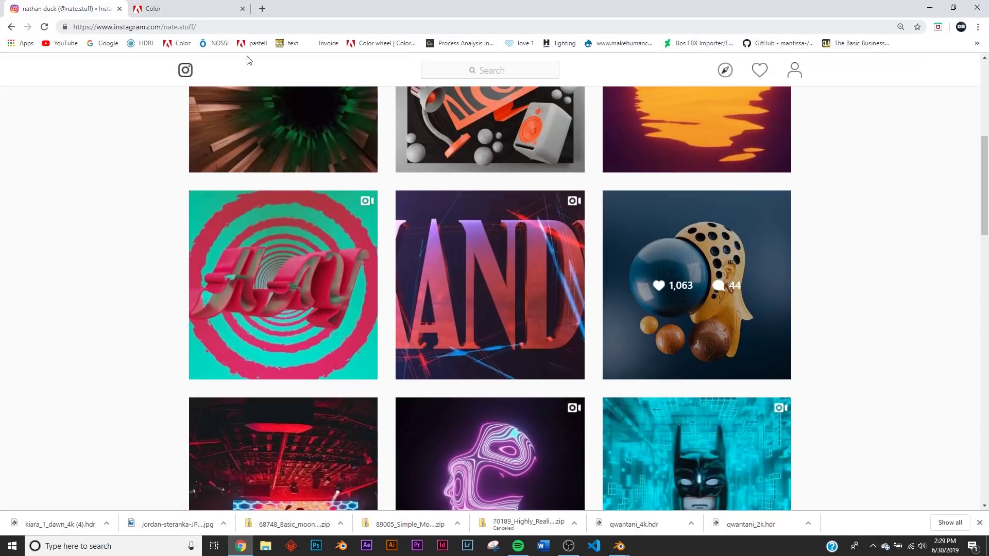
pyautogui.scroll(6, 487, 82)
pyautogui.click(482, 79)
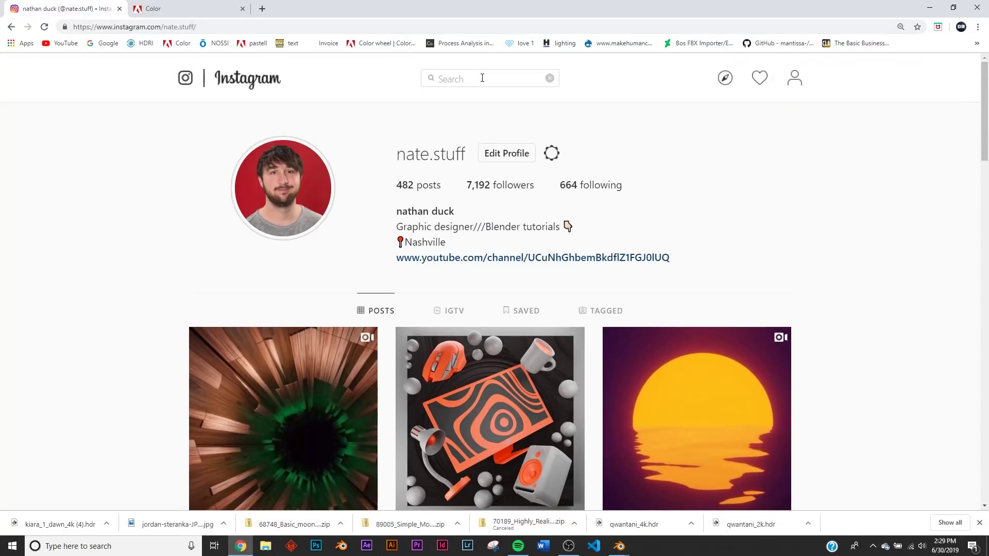
pyautogui.write('p')
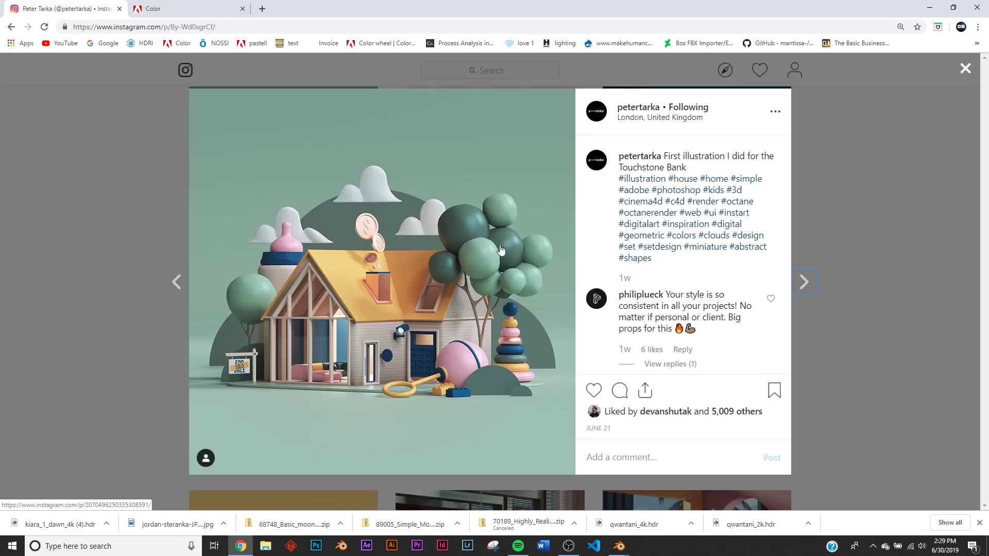
pyautogui.click(904, 203)
pyautogui.scroll(-5, 453, 309)
pyautogui.scroll(10, 467, 330)
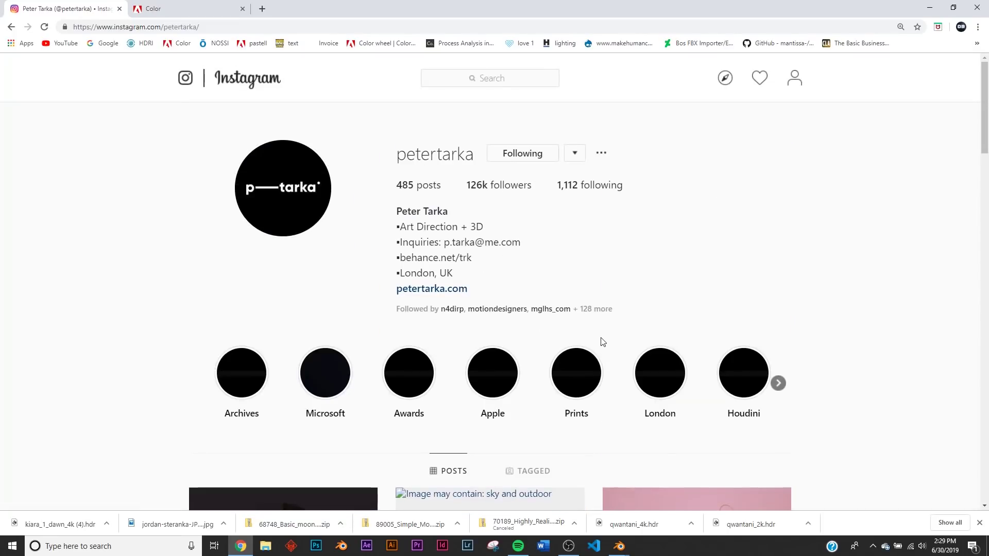
# View the yellow web-design illustration and the pale blue abstract shapes post on the profile, and return to Blender
pyautogui.scroll(-20, 601, 342)
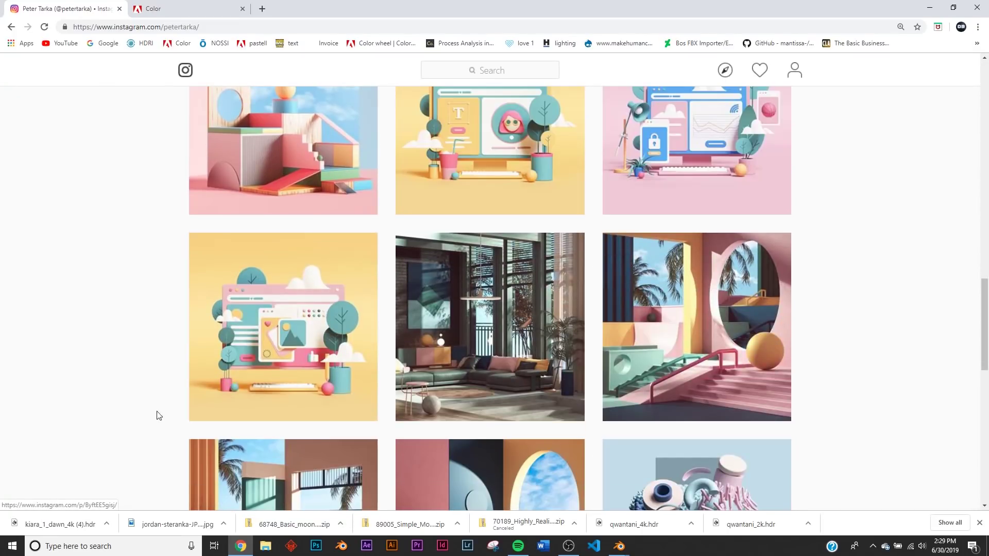
pyautogui.click(214, 342)
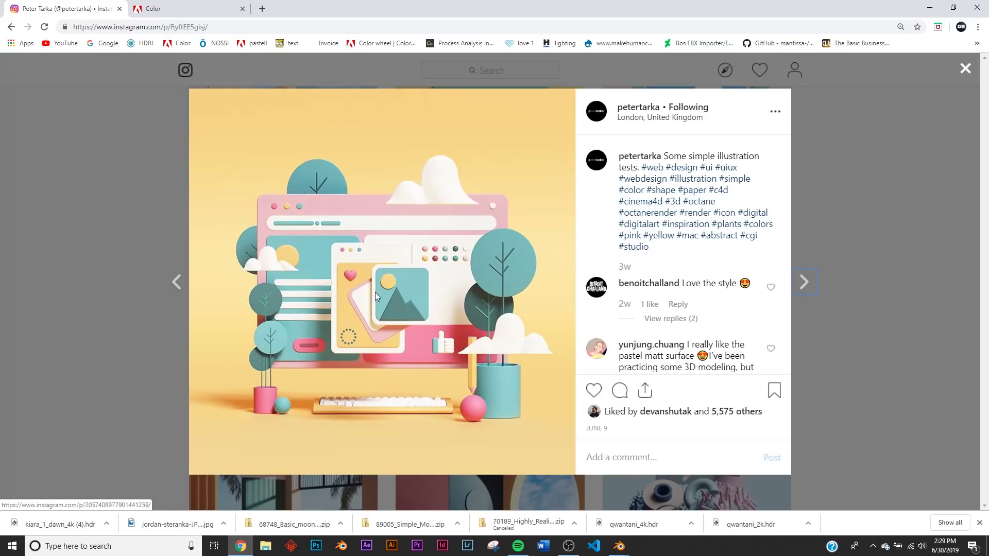
pyautogui.click(952, 249)
pyautogui.scroll(-6, 721, 257)
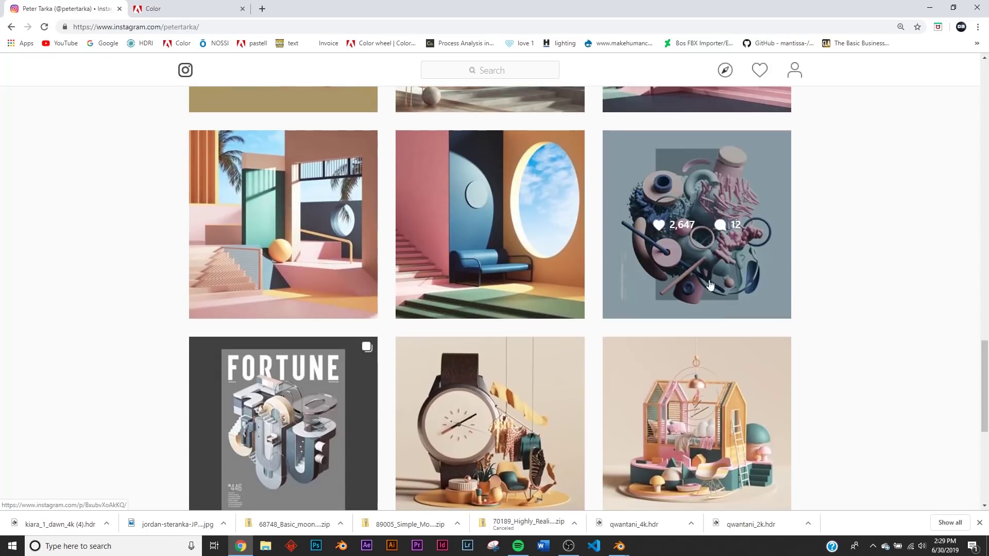
pyautogui.click(686, 269)
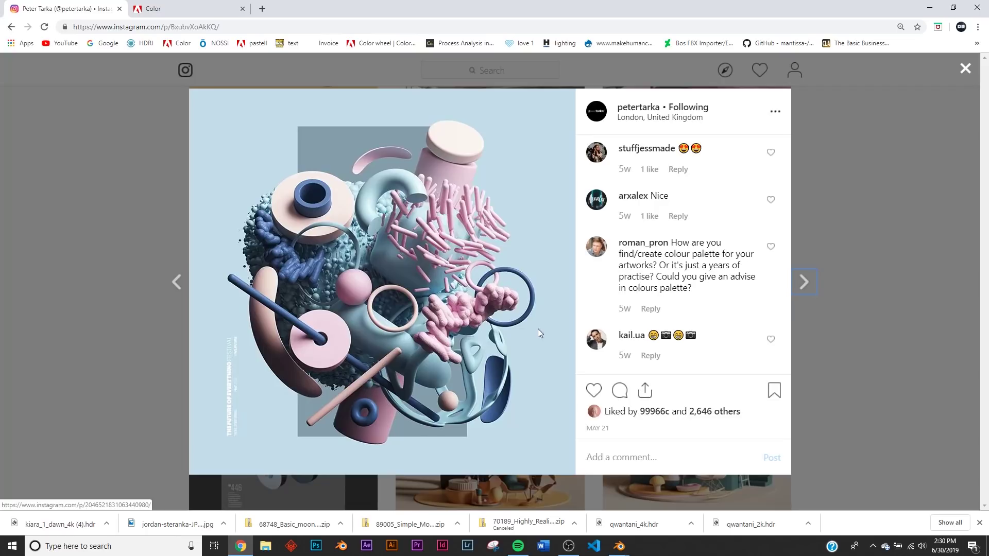
pyautogui.moveTo(619, 546)
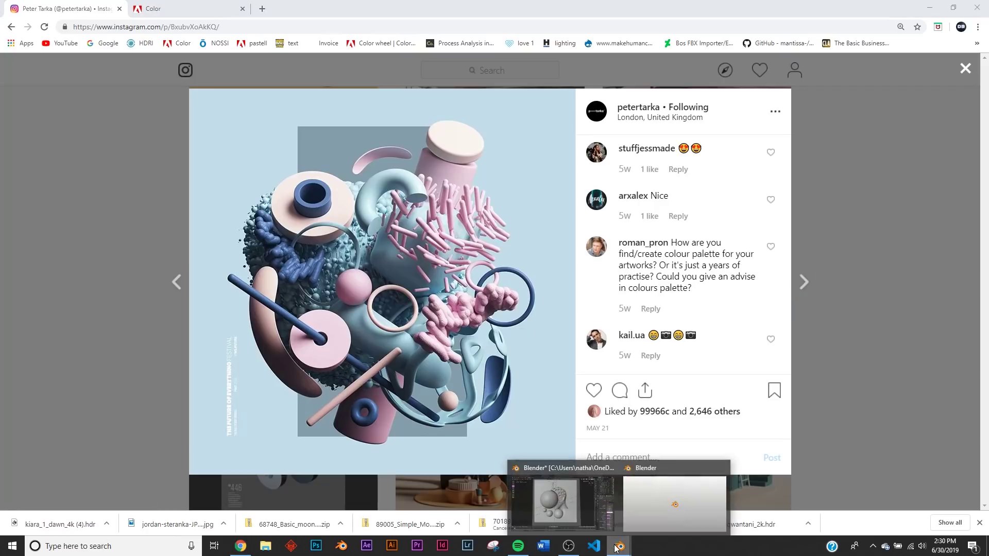
pyautogui.click(533, 513)
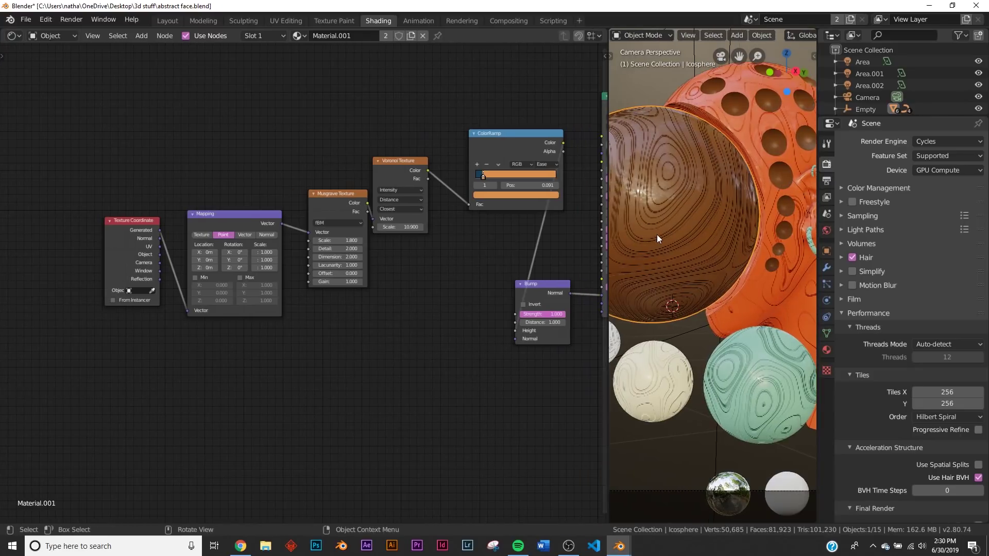
# Open the large sphere's material in the Shading workspace and examine its nodes from Texture Coordinate to Principled BSDF
pyautogui.scroll(2, 303, 286)
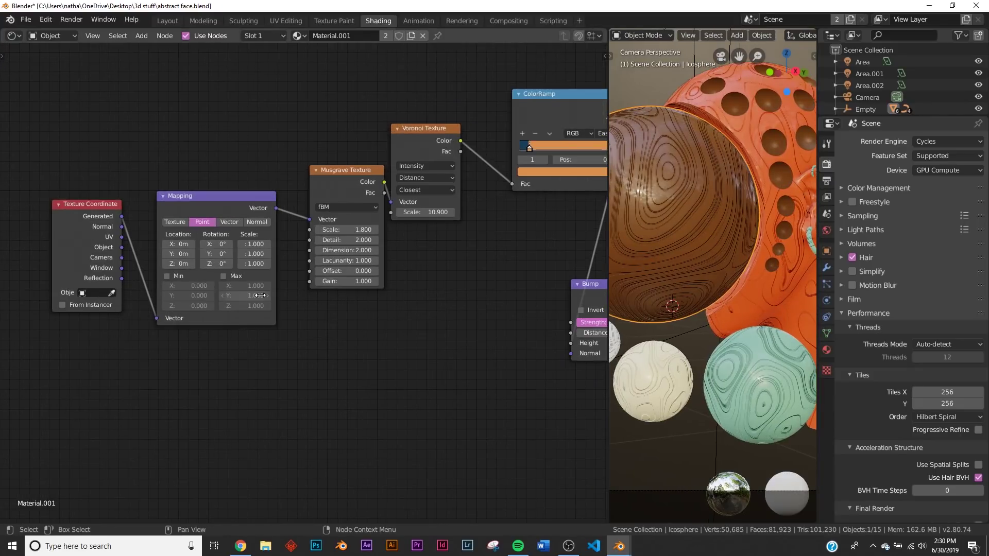
pyautogui.moveTo(299, 289); pyautogui.dragTo(350, 297, button='middle')
pyautogui.scroll(1, 391, 279)
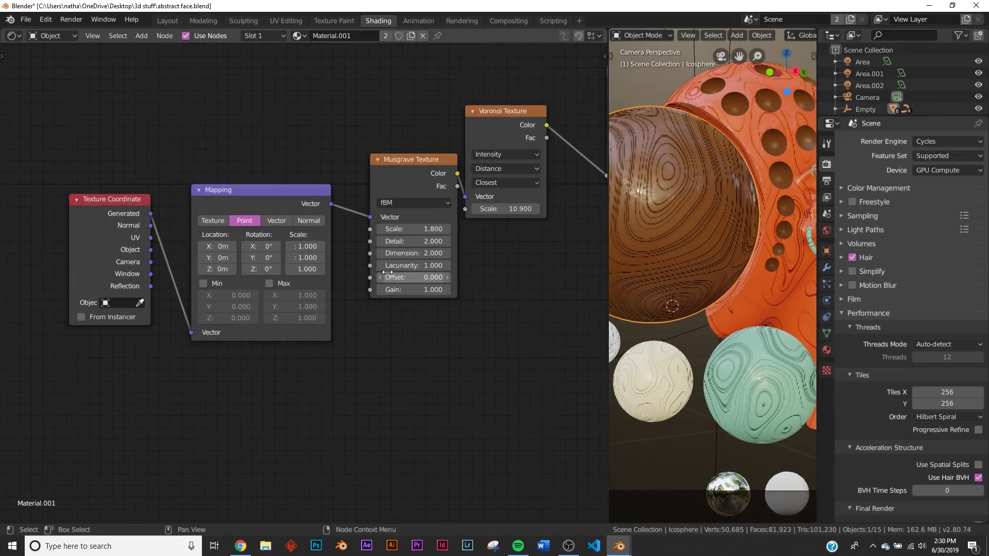
pyautogui.moveTo(407, 278); pyautogui.dragTo(294, 343, button='middle')
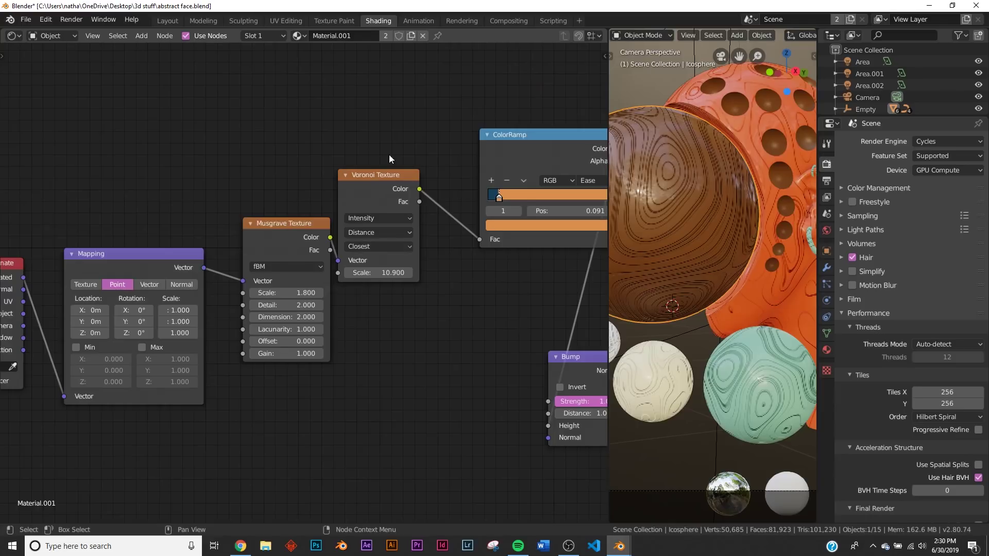
pyautogui.moveTo(224, 325); pyautogui.dragTo(219, 249, button='middle')
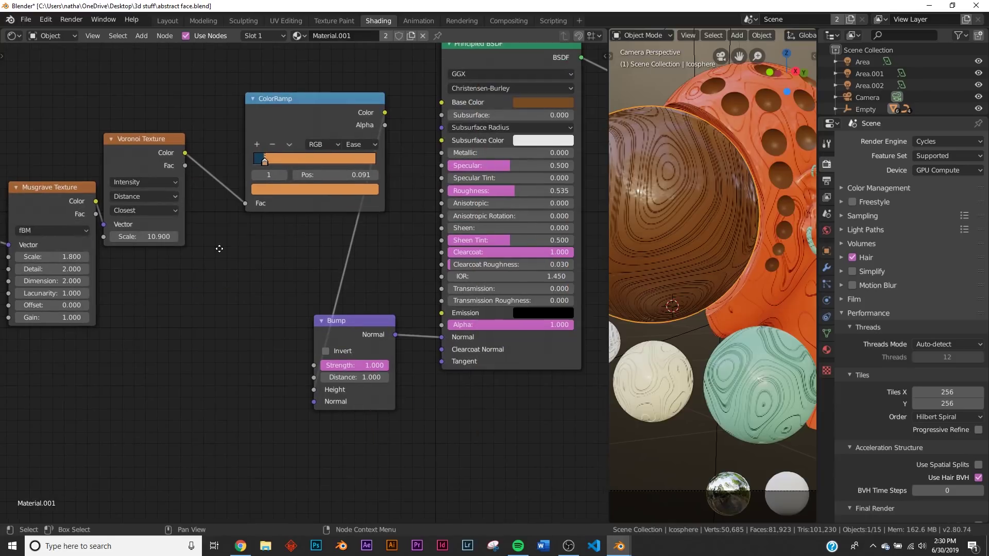
# Try driving the Bump height directly from the Voronoi Texture color, and reconnect the ColorRamp color to the Bump height
pyautogui.moveTo(312, 113); pyautogui.dragTo(269, 117)
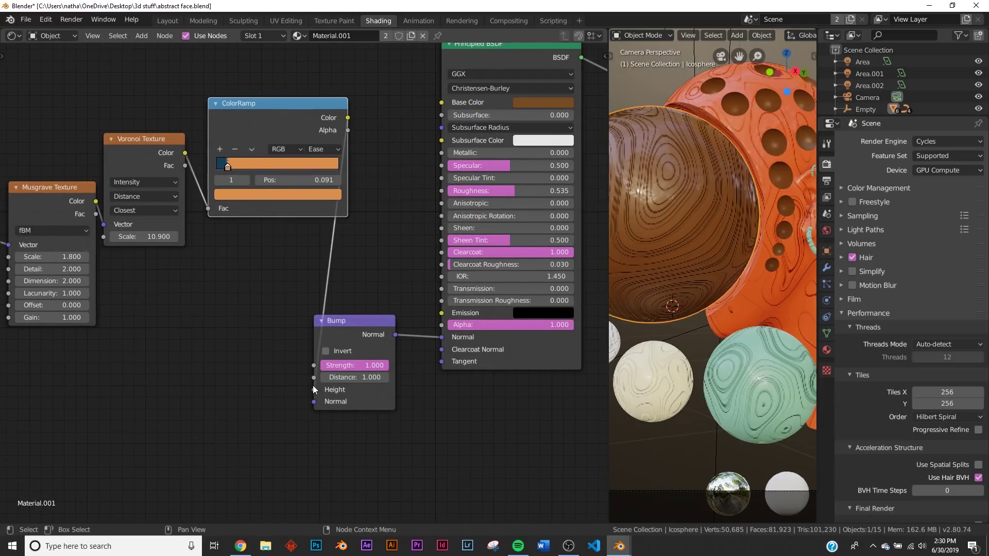
pyautogui.moveTo(323, 384); pyautogui.dragTo(294, 392)
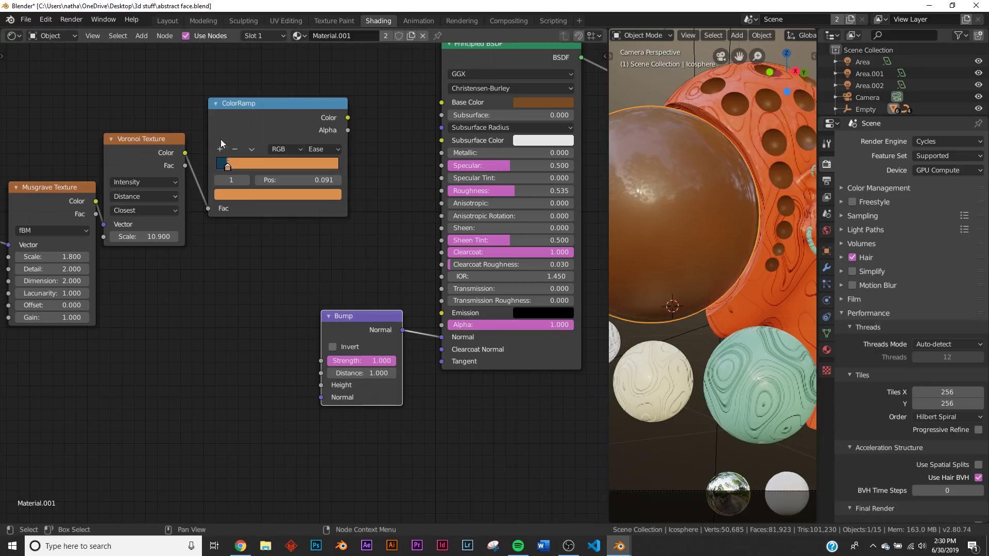
pyautogui.moveTo(220, 142); pyautogui.dragTo(255, 138)
pyautogui.moveTo(185, 153); pyautogui.dragTo(321, 386)
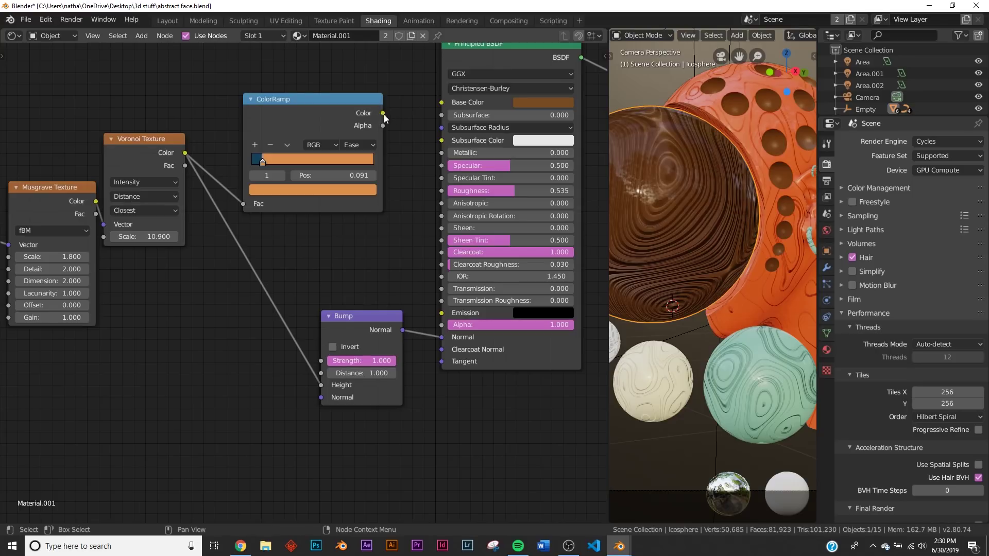
pyautogui.moveTo(384, 117); pyautogui.dragTo(321, 385)
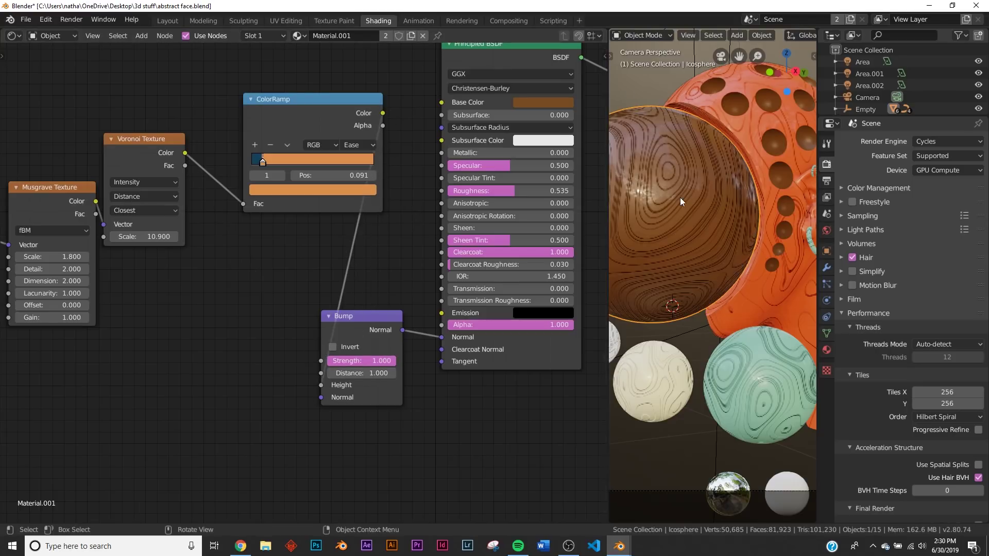
# Examine the carved wood pattern on the spheres alongside the Mapping, Musgrave and Voronoi nodes that produce it
pyautogui.scroll(2, 680, 197)
pyautogui.scroll(-2, 694, 164)
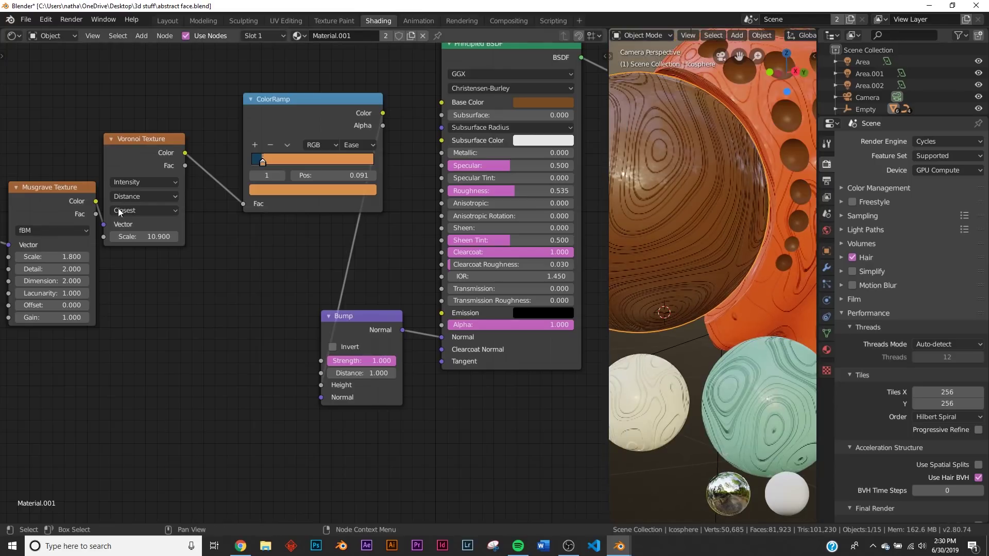
pyautogui.moveTo(139, 160); pyautogui.dragTo(349, 143, button='middle')
pyautogui.scroll(-2, 748, 324)
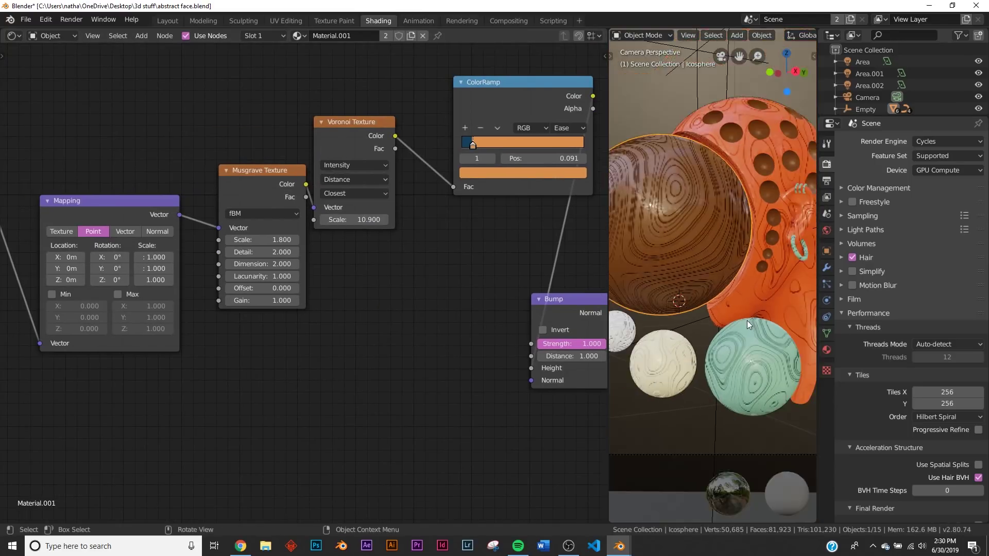
# Return to the Layout workspace and inspect the scene in material preview shading from an angle and from the camera view
pyautogui.click(164, 22)
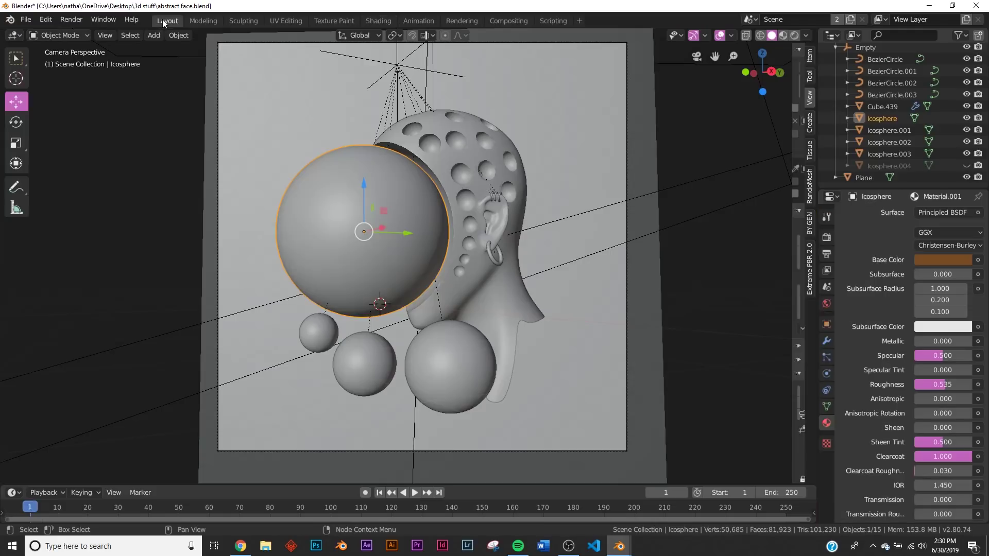
pyautogui.press('z')
pyautogui.click(451, 271)
pyautogui.moveTo(439, 236); pyautogui.dragTo(431, 267, button='middle')
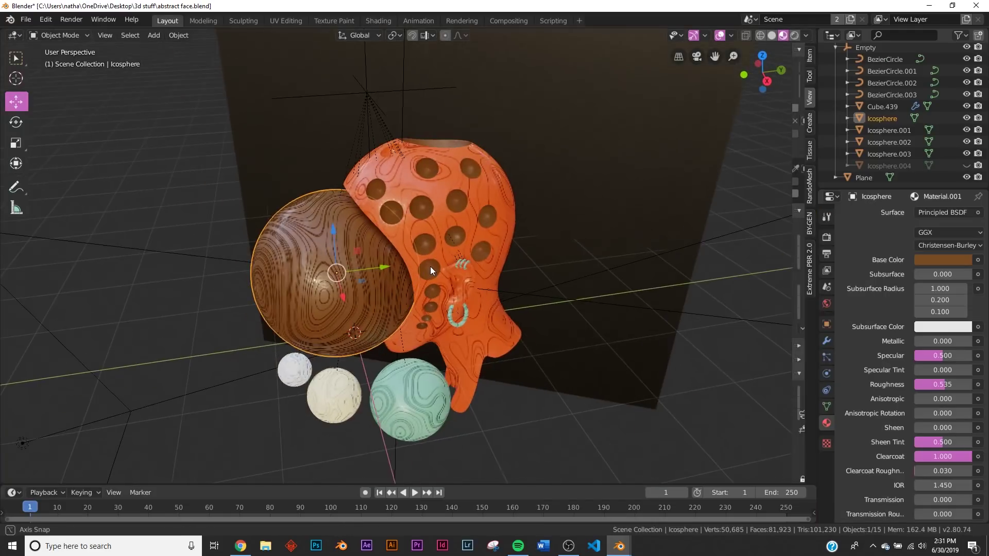
pyautogui.press('KP_0')
pyautogui.scroll(2, 429, 260)
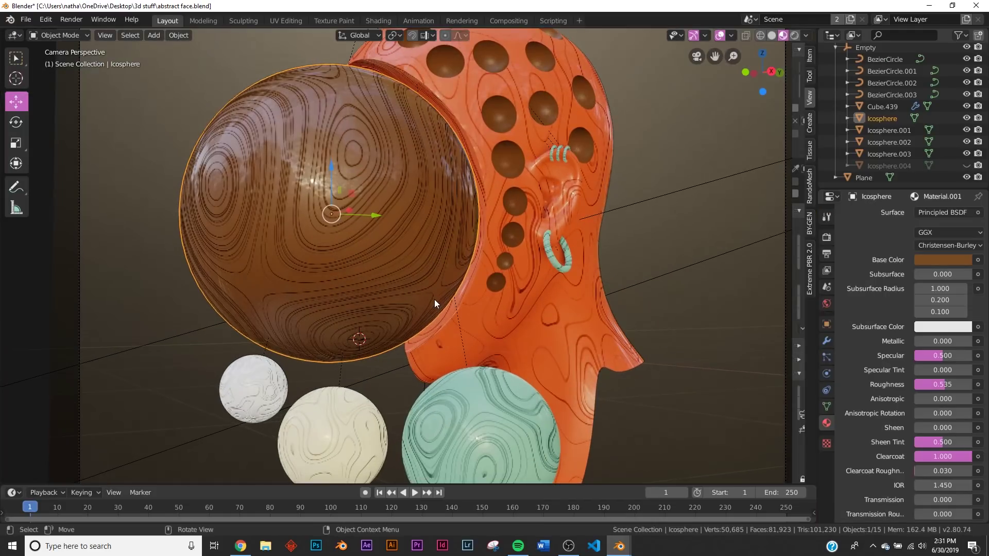
pyautogui.scroll(-2, 464, 300)
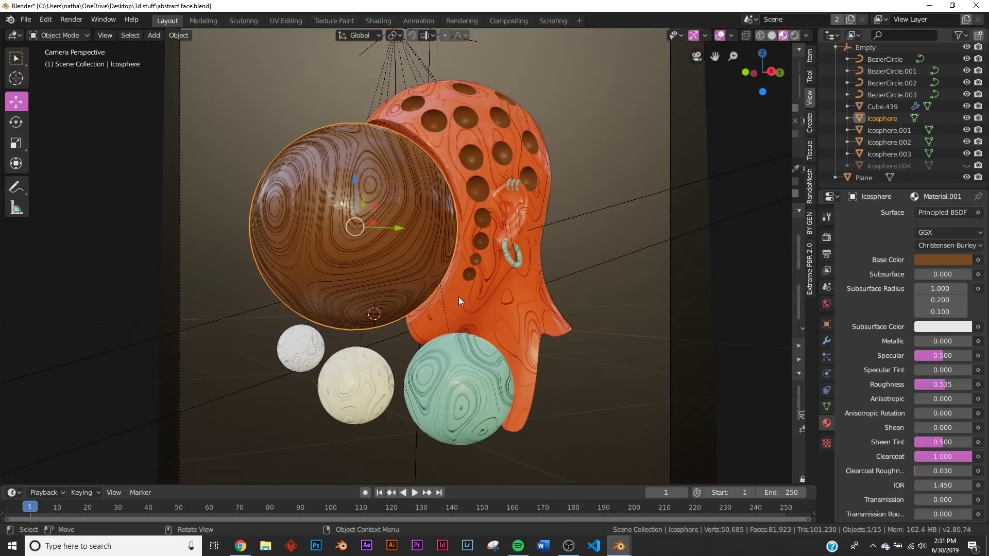